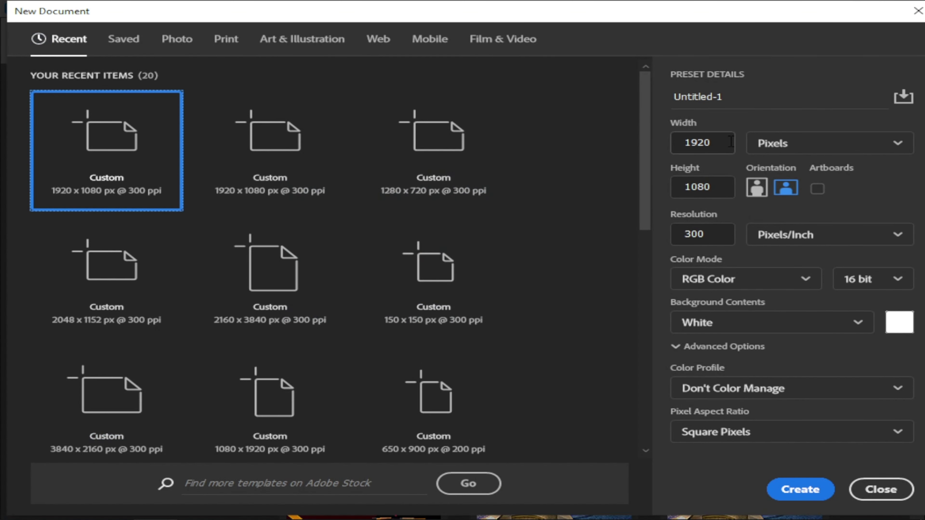
Enter a 1920 × 1080 pixel size at 300 ppi for the new document.
{"action": "left_click", "coordinate": [731, 142]}
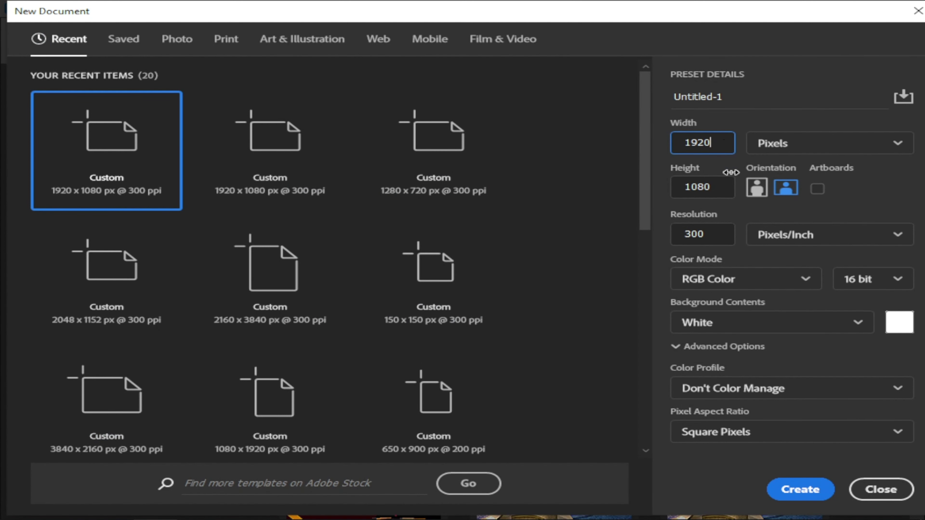
{"action": "key", "text": "Tab"}
{"action": "type", "text": "1"}
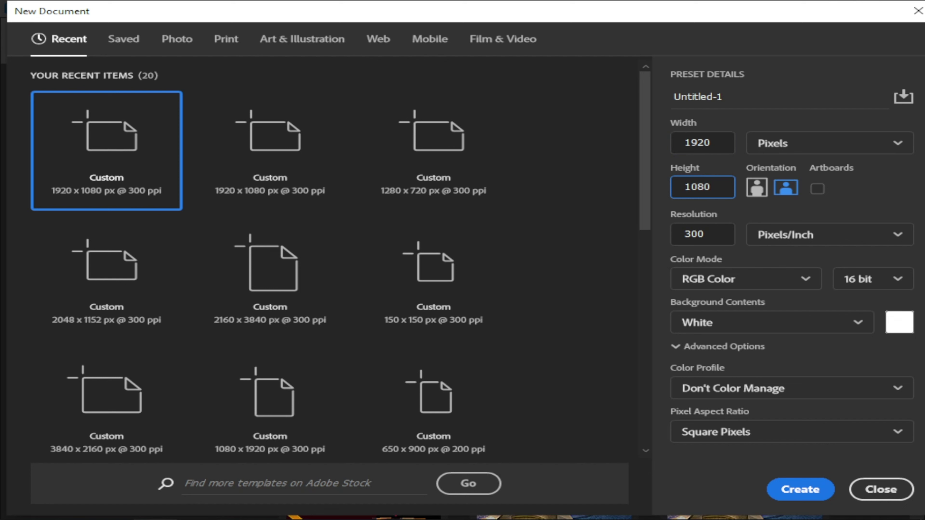
{"action": "left_click", "coordinate": [898, 143]}
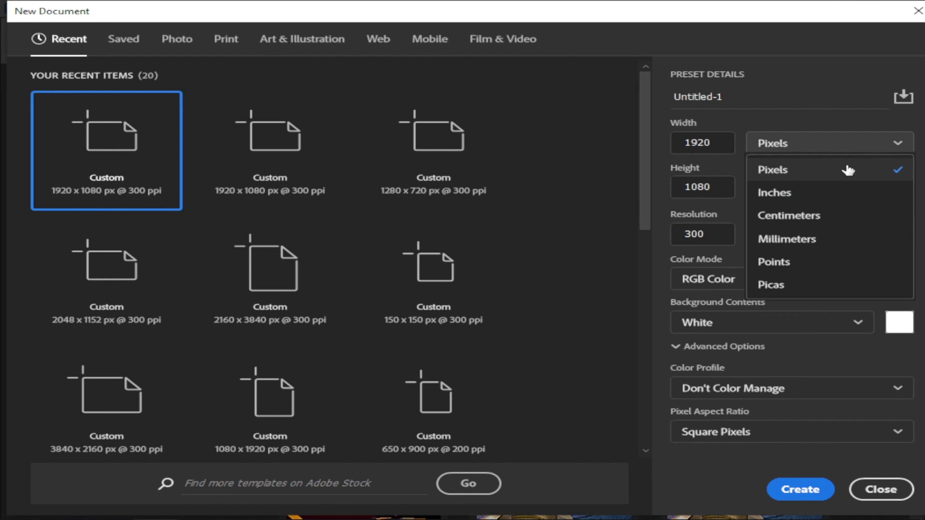
{"action": "left_click", "coordinate": [815, 168]}
Choose RGB 16-bit with Black background contents and create the document.
{"action": "left_click", "coordinate": [801, 281]}
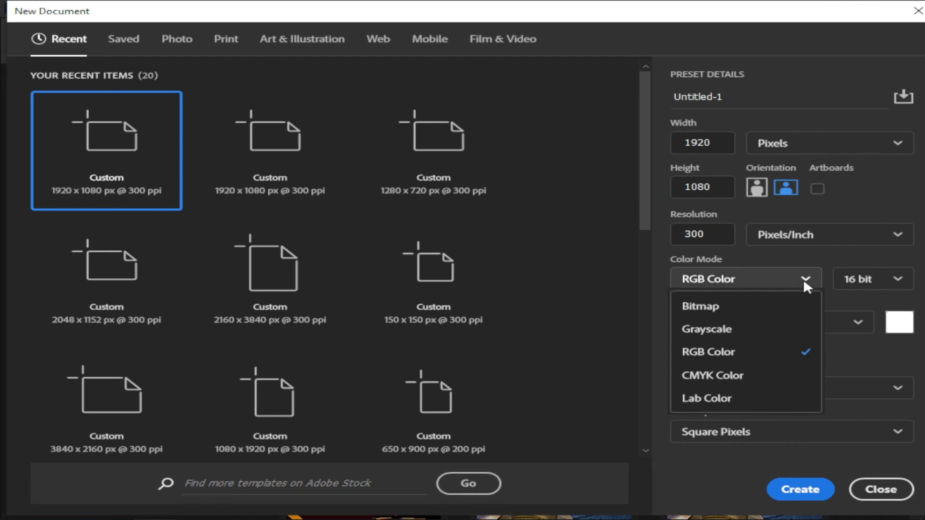
{"action": "left_click", "coordinate": [776, 352]}
{"action": "left_click", "coordinate": [898, 288]}
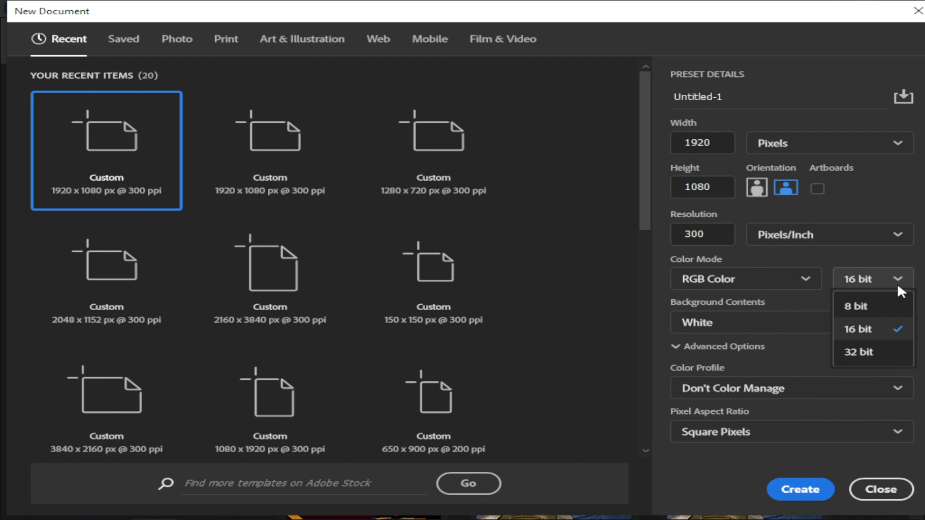
{"action": "left_click", "coordinate": [870, 330]}
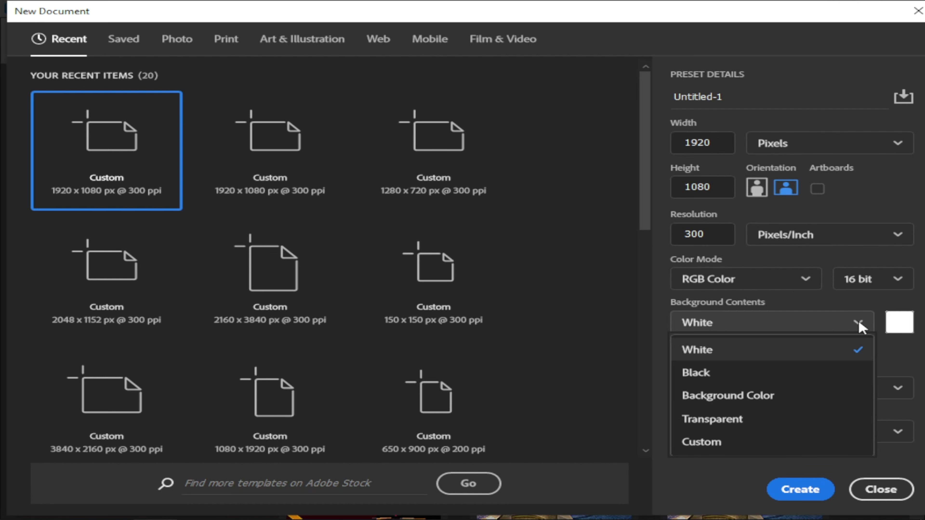
{"action": "left_click", "coordinate": [787, 370]}
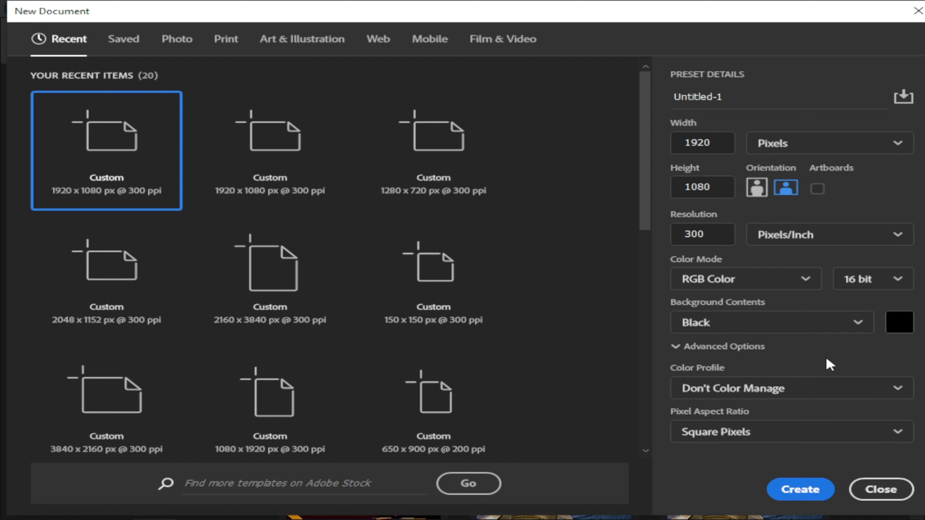
{"action": "left_click", "coordinate": [800, 489]}
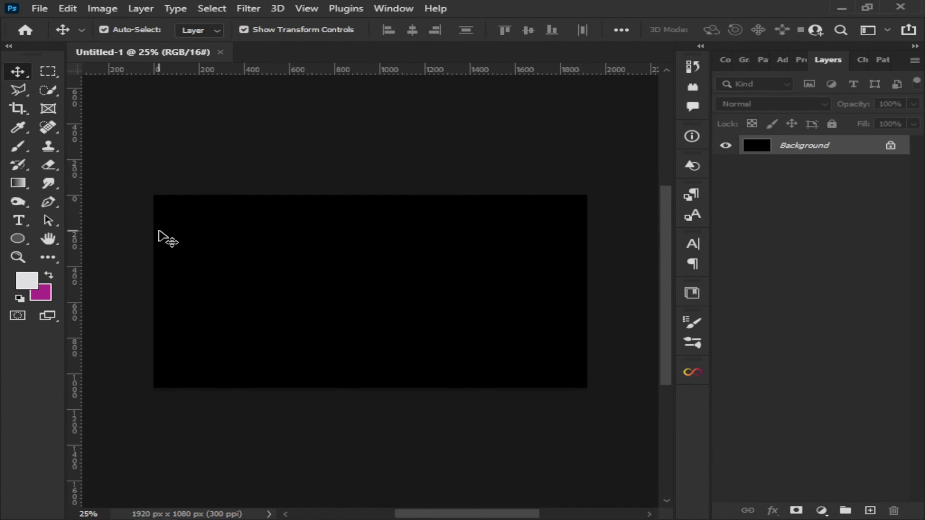
With the Type tool, set the text colour to white #ffffff.
{"action": "left_click", "coordinate": [18, 221]}
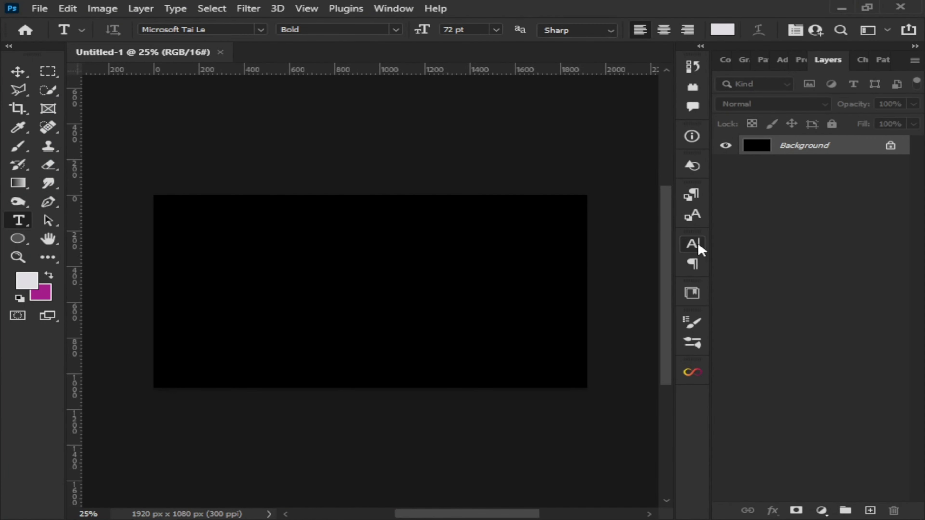
{"action": "left_click", "coordinate": [692, 244]}
{"action": "left_click", "coordinate": [637, 325]}
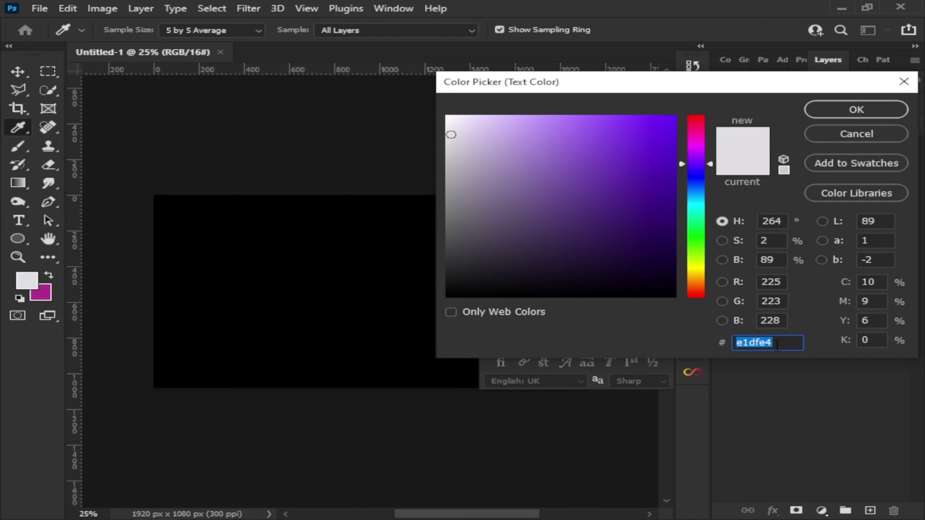
{"action": "type", "text": "ffffff"}
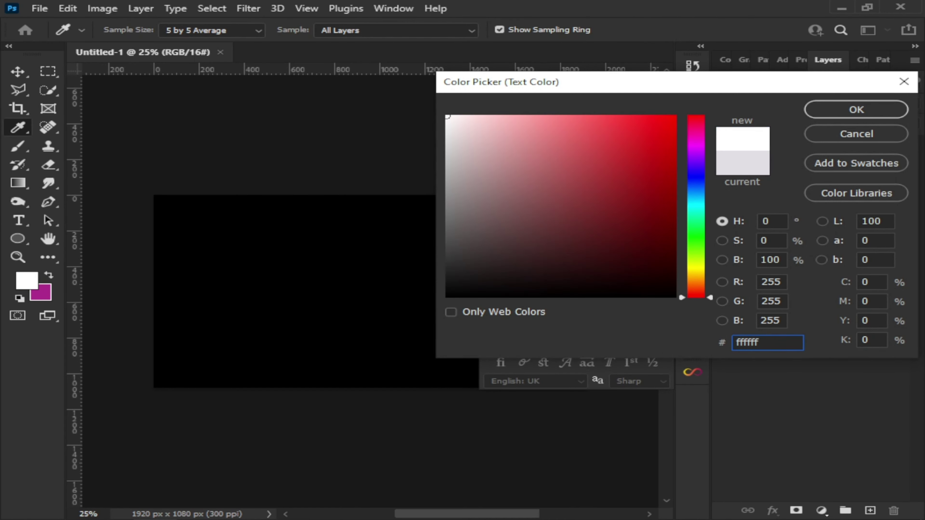
{"action": "key", "text": "Return"}
{"action": "left_click", "coordinate": [643, 239]}
Type 'JDK studioz' mid-canvas, commit it, and drag it left into place.
{"action": "left_click", "coordinate": [306, 314]}
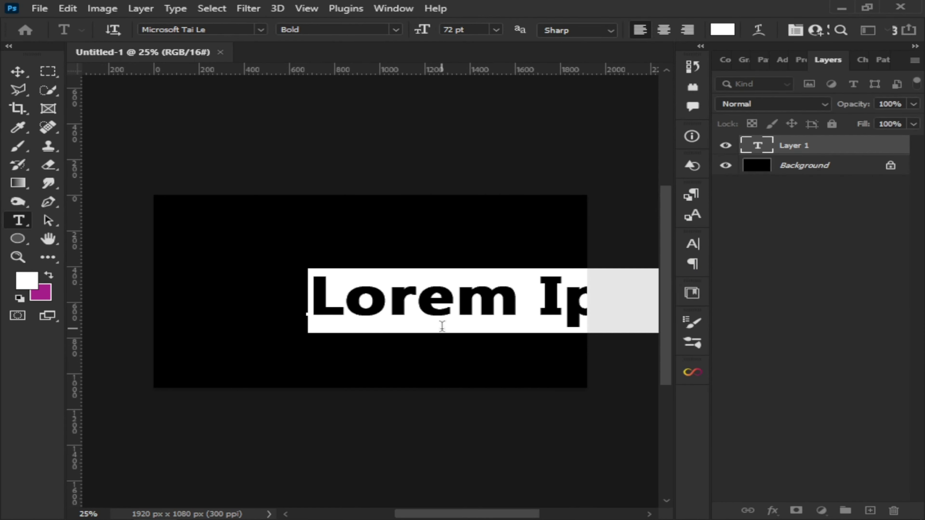
{"action": "type", "text": "JD"}
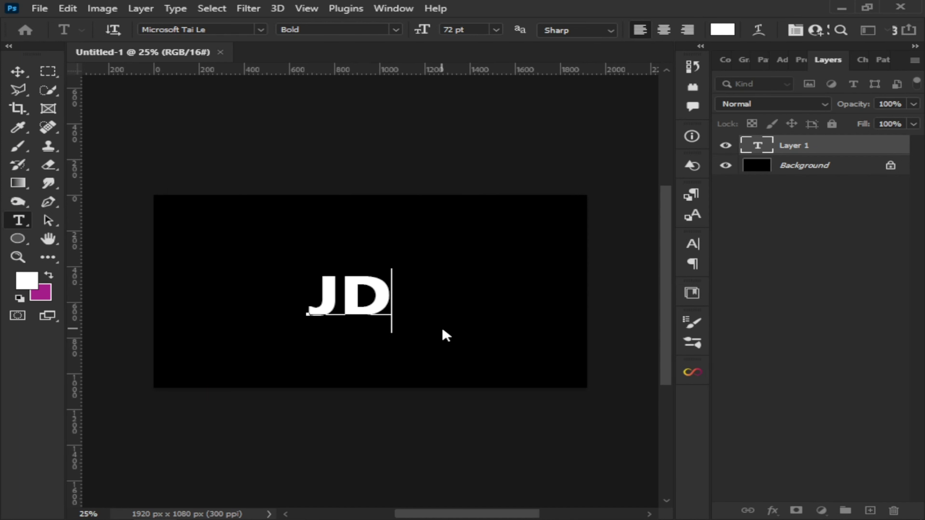
{"action": "type", "text": "K st"}
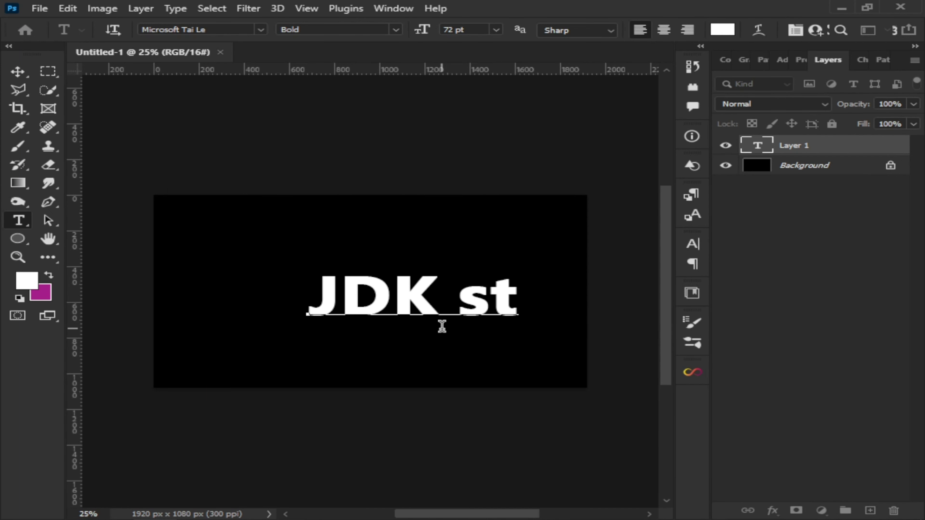
{"action": "type", "text": "ud"}
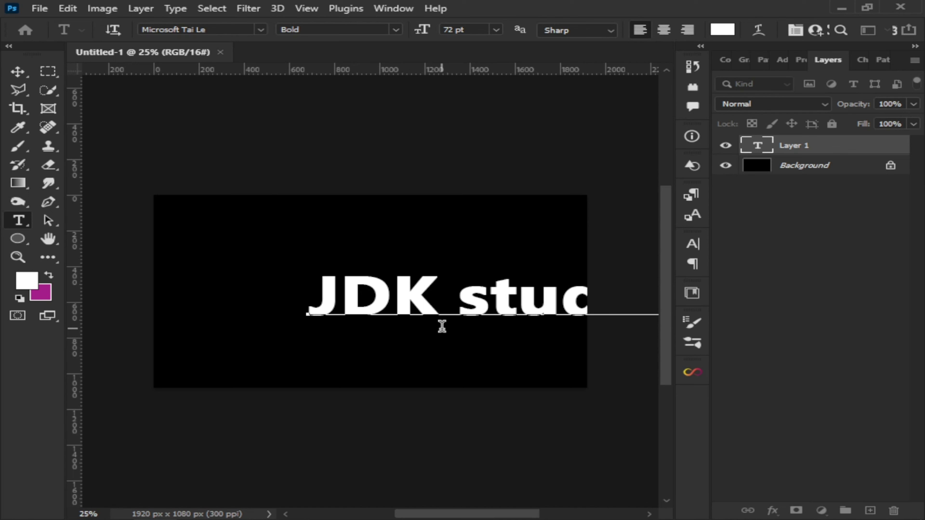
{"action": "left_click", "coordinate": [18, 71]}
{"action": "left_click_drag", "start_coordinate": [356, 307], "coordinate": [217, 302]}
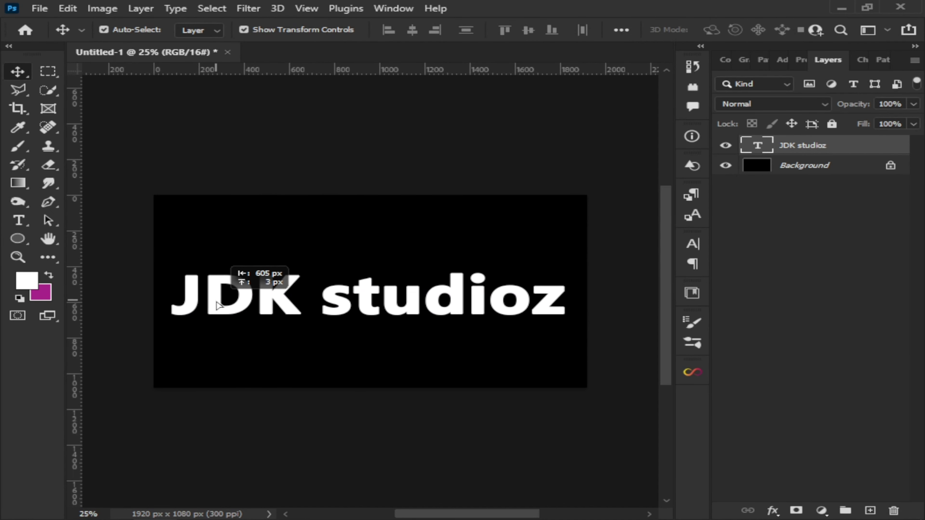
{"action": "left_click", "coordinate": [284, 255]}
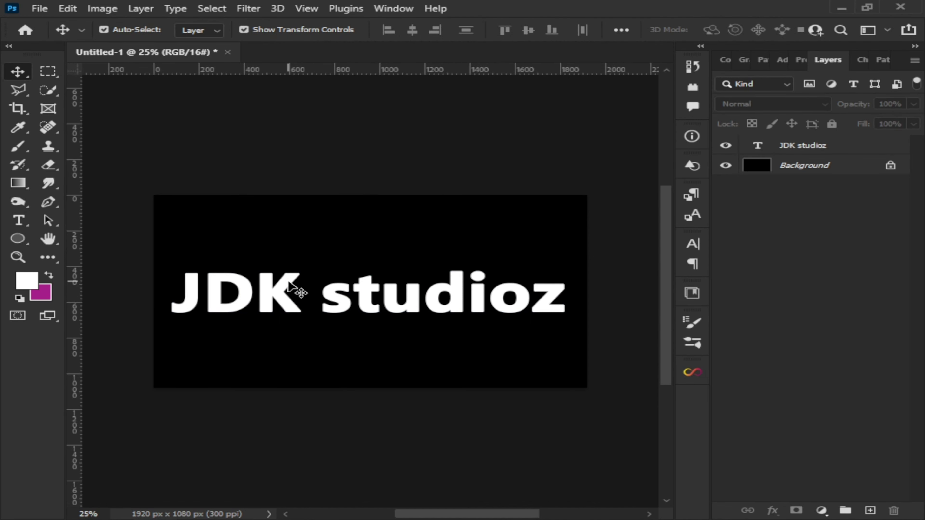
Place pexels-photo-207353.jpeg as an embedded image.
{"action": "left_click", "coordinate": [39, 8]}
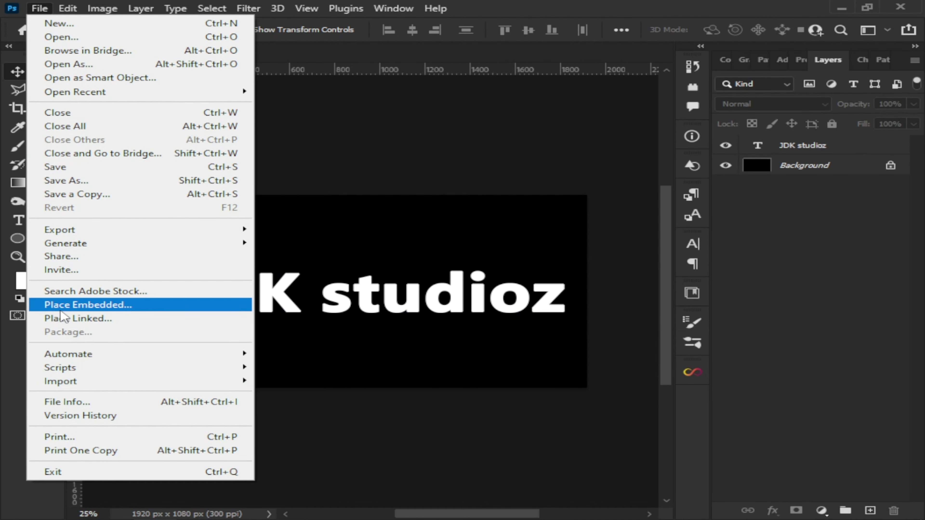
{"action": "left_click", "coordinate": [104, 309]}
{"action": "left_click", "coordinate": [230, 128]}
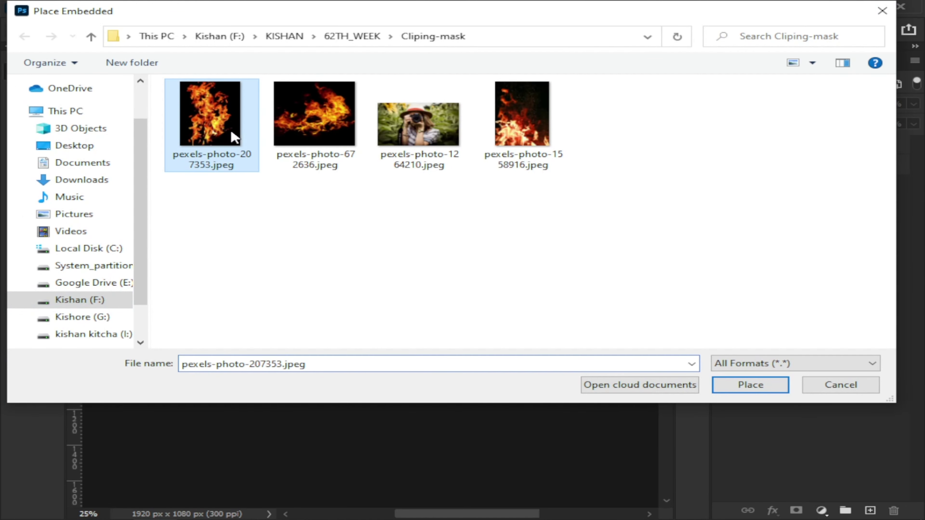
{"action": "left_click", "coordinate": [749, 384]}
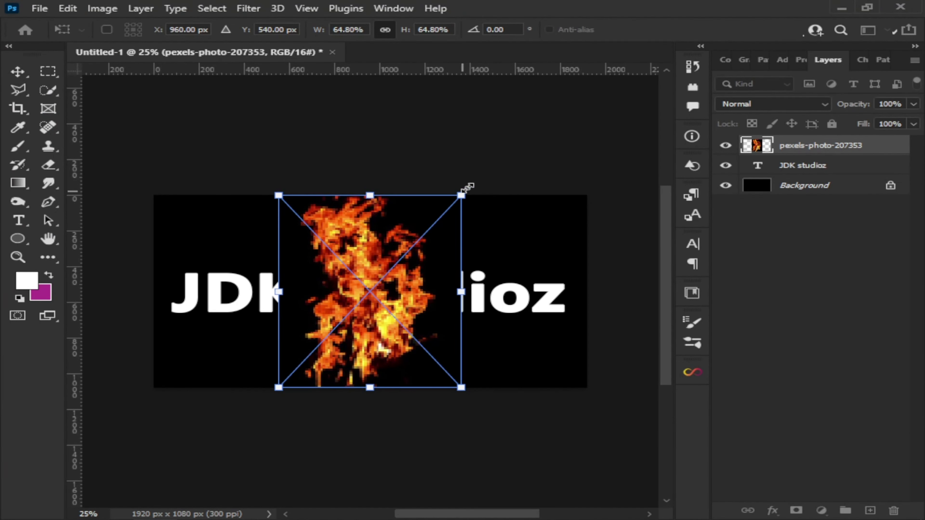
Rotate the fire photo about 90° and scale it to fill the canvas.
{"action": "mouse_move", "coordinate": [467, 188]}
{"action": "left_mouse_down"}
{"action": "mouse_move", "coordinate": [499, 222]}
{"action": "mouse_move", "coordinate": [543, 393]}
{"action": "left_mouse_up"}
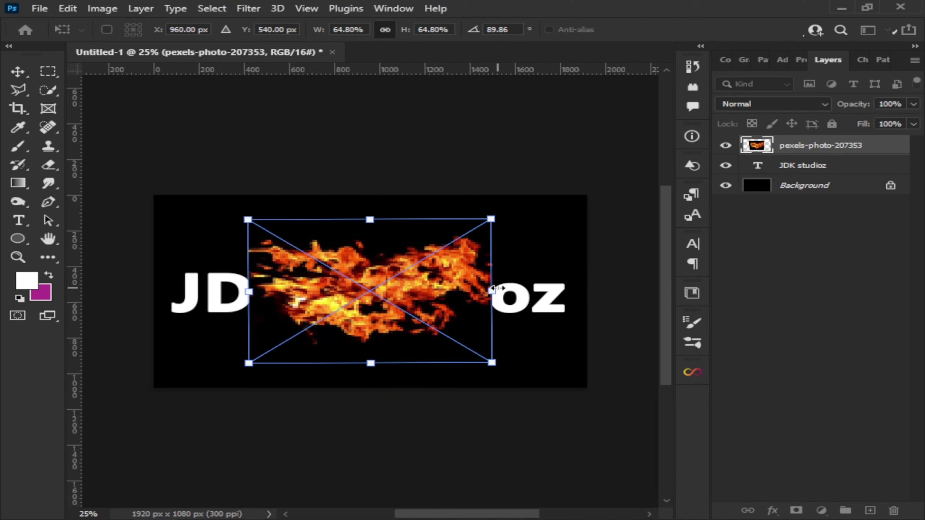
{"action": "left_click_drag", "start_coordinate": [490, 290], "coordinate": [562, 298]}
{"action": "left_click_drag", "start_coordinate": [248, 292], "coordinate": [159, 313]}
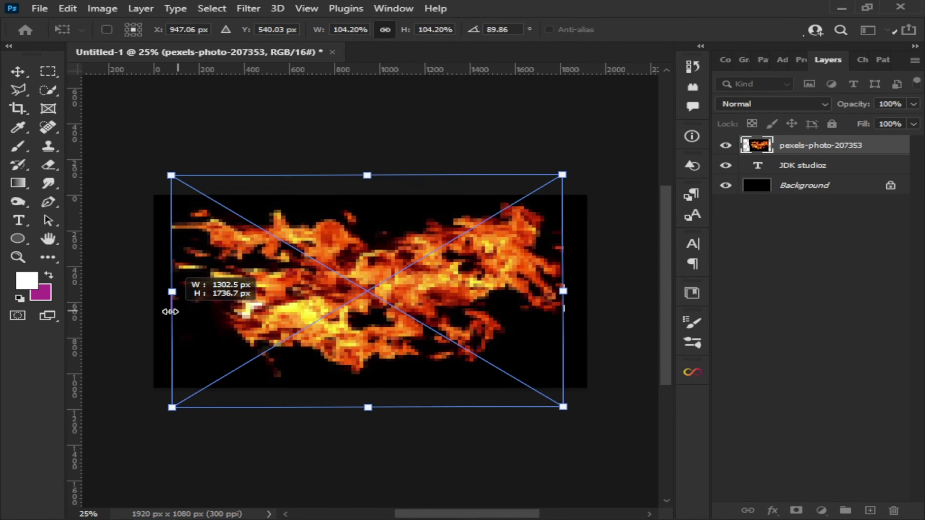
{"action": "left_click_drag", "start_coordinate": [562, 291], "coordinate": [579, 291]}
{"action": "left_click_drag", "start_coordinate": [456, 302], "coordinate": [461, 302]}
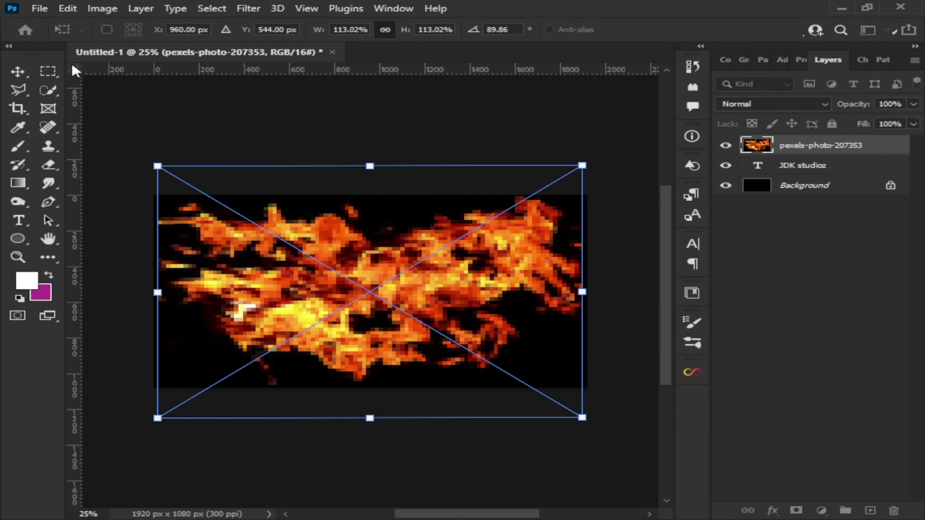
{"action": "key", "text": "Return"}
{"action": "left_click", "coordinate": [159, 113]}
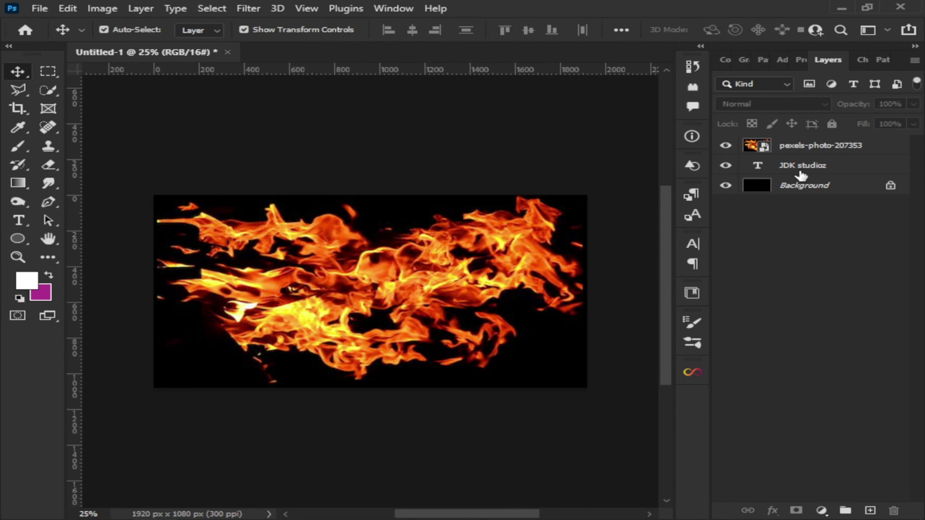
Clip the fire photo layer to the JDK studioz text layer.
{"action": "left_click", "coordinate": [799, 152]}
{"action": "right_click", "coordinate": [797, 154]}
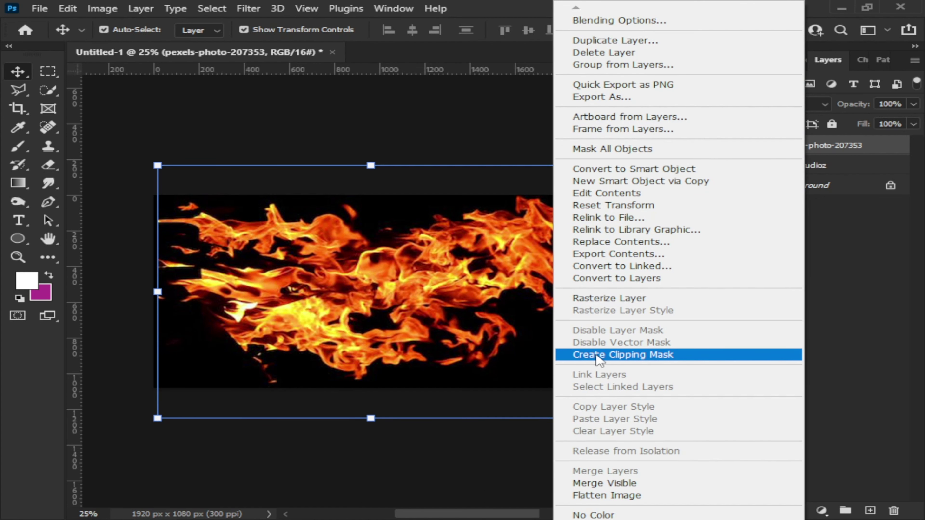
{"action": "left_click", "coordinate": [663, 356]}
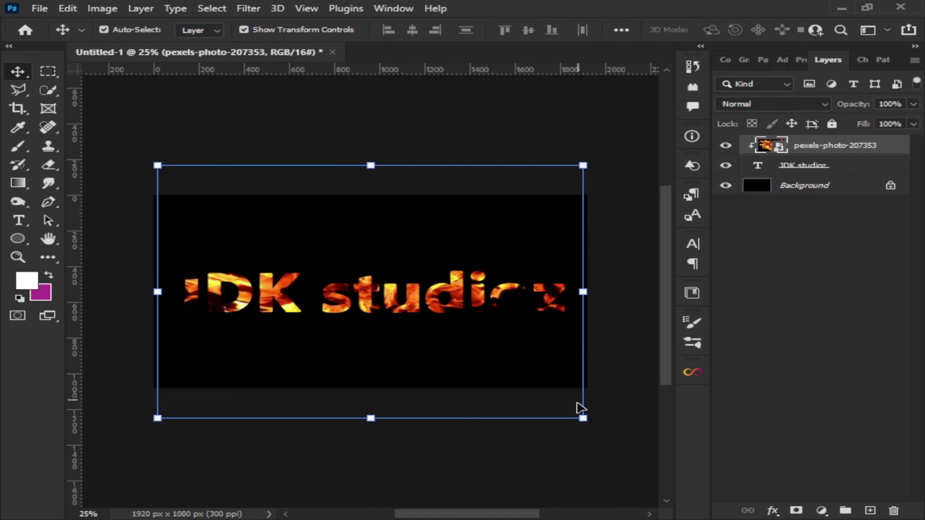
Enlarge the clipped fire photo to about 145% so flames fill every letter.
{"action": "left_click_drag", "start_coordinate": [583, 418], "coordinate": [596, 424]}
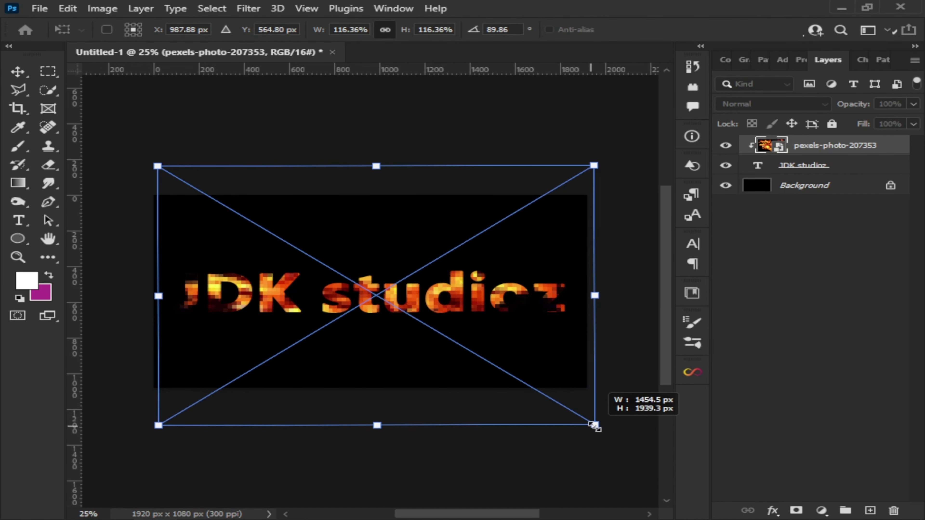
{"action": "left_click_drag", "start_coordinate": [157, 166], "coordinate": [138, 156]}
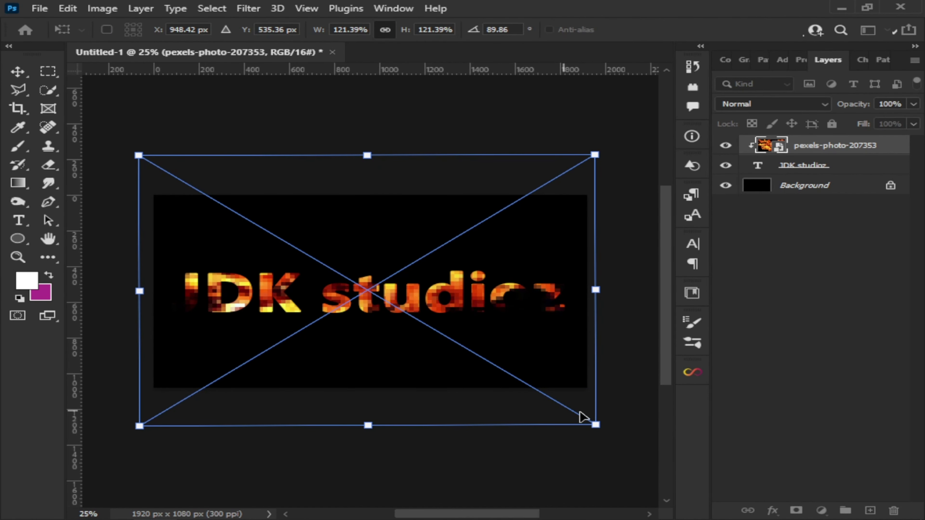
{"action": "left_click_drag", "start_coordinate": [595, 425], "coordinate": [651, 476]}
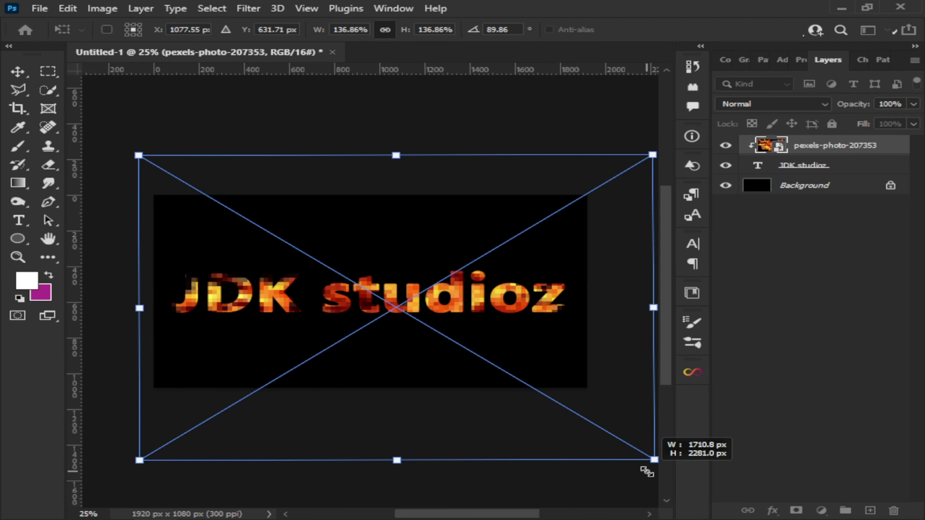
{"action": "mouse_move", "coordinate": [139, 155]}
{"action": "left_mouse_down"}
{"action": "mouse_move", "coordinate": [115, 140]}
{"action": "mouse_move", "coordinate": [123, 147]}
{"action": "left_mouse_up"}
{"action": "left_click_drag", "start_coordinate": [656, 462], "coordinate": [620, 466]}
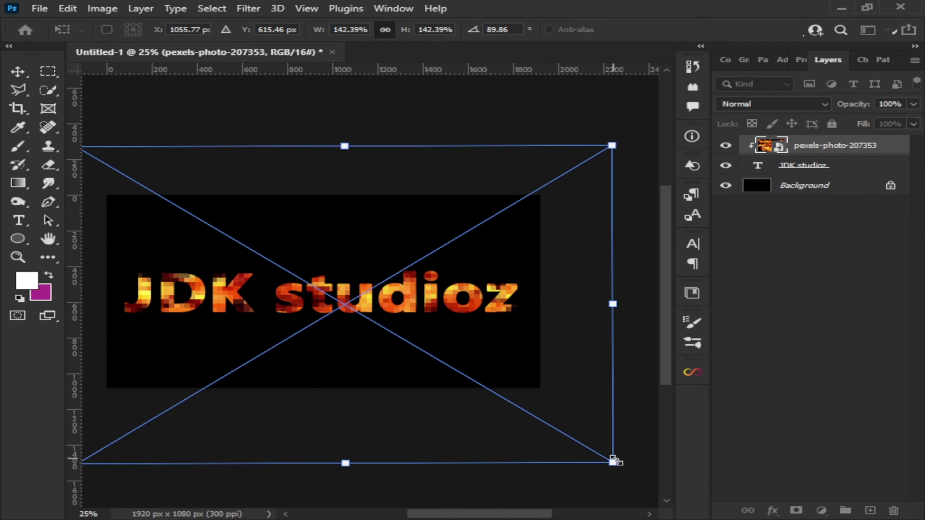
{"action": "left_click", "coordinate": [124, 110]}
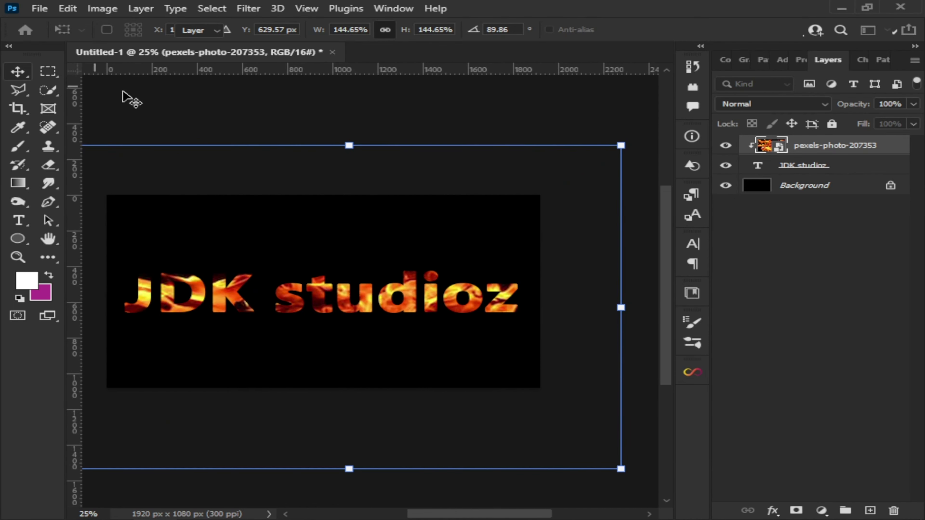
{"action": "left_click_drag", "start_coordinate": [457, 517], "coordinate": [449, 517]}
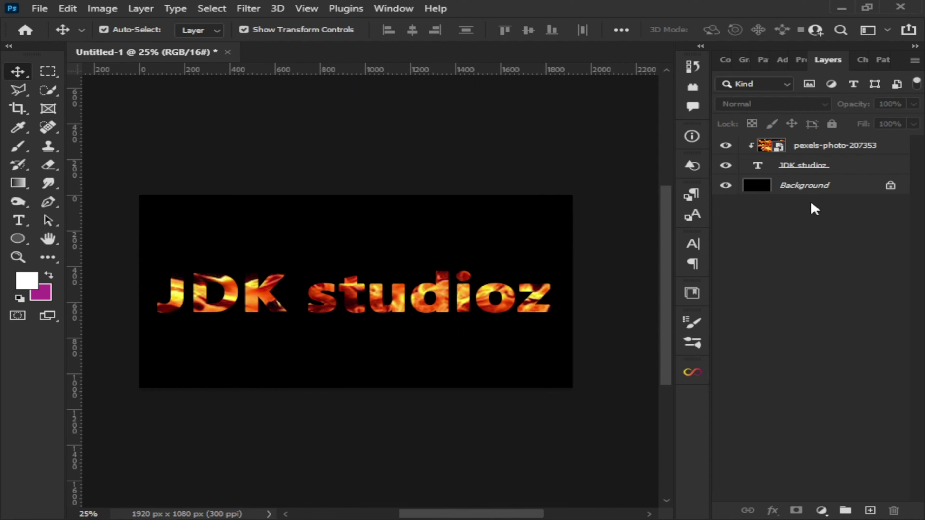
{"action": "left_click", "coordinate": [810, 166]}
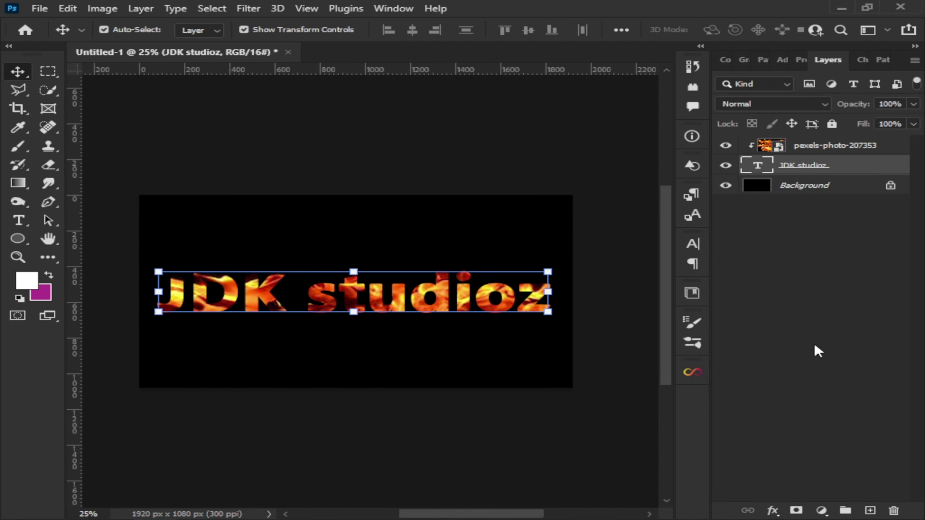
Add a Stroke layer effect to the text and set its size to 10 px.
{"action": "left_click", "coordinate": [772, 510]}
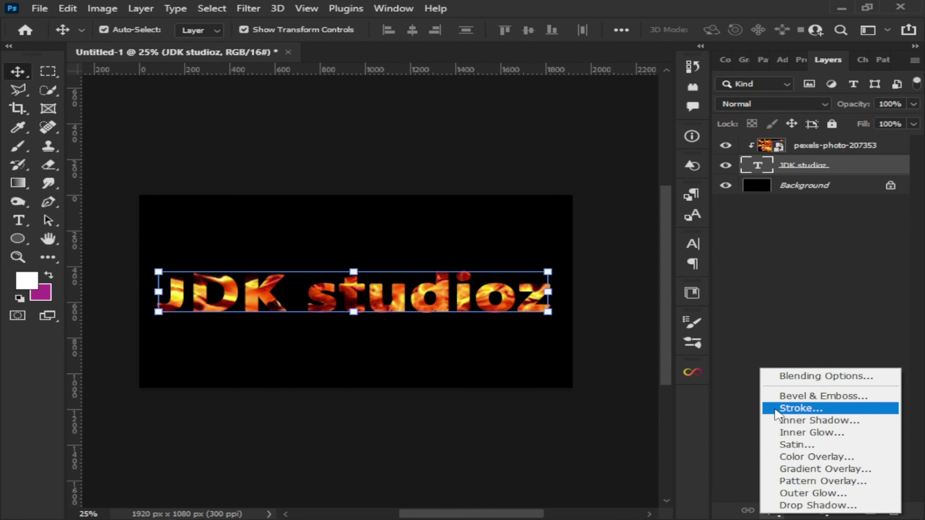
{"action": "left_click", "coordinate": [803, 408]}
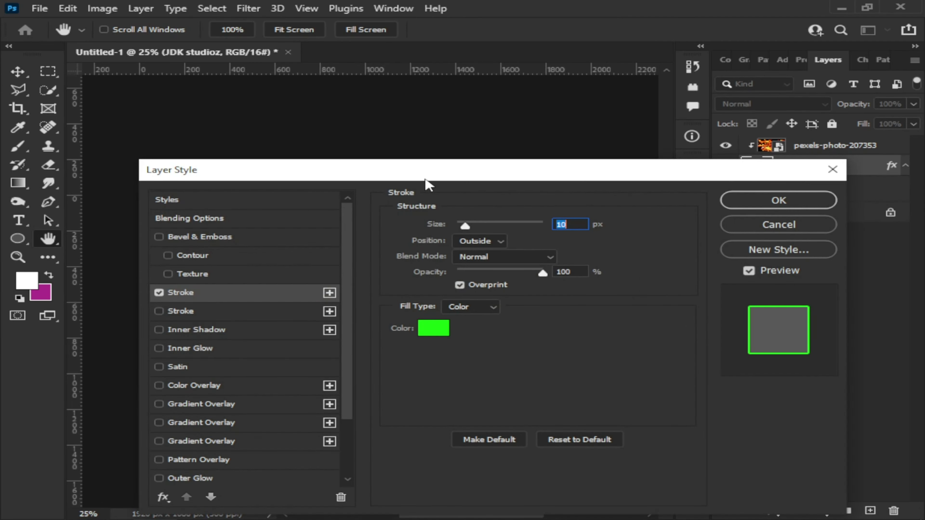
{"action": "mouse_move", "coordinate": [426, 184]}
{"action": "left_mouse_down"}
{"action": "mouse_move", "coordinate": [659, 189]}
{"action": "mouse_move", "coordinate": [664, 120]}
{"action": "left_mouse_up"}
{"action": "left_click_drag", "start_coordinate": [469, 517], "coordinate": [524, 517]}
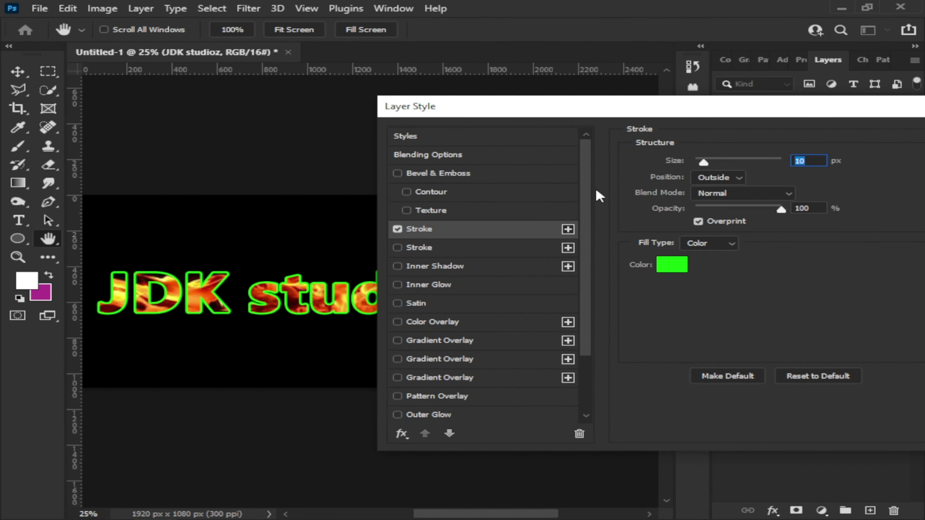
{"action": "left_click_drag", "start_coordinate": [705, 108], "coordinate": [684, 108]}
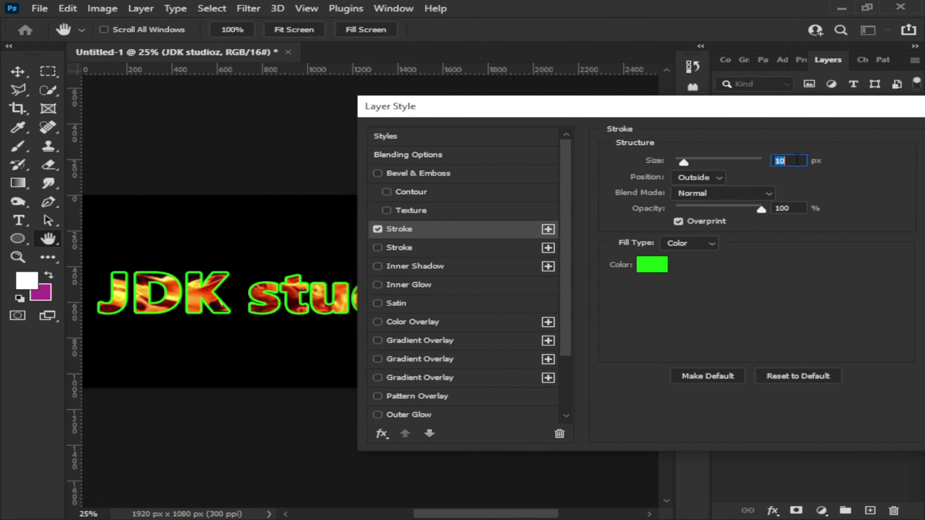
{"action": "key", "text": "BackSpace"}
{"action": "key", "text": "BackSpace"}
{"action": "type", "text": "5"}
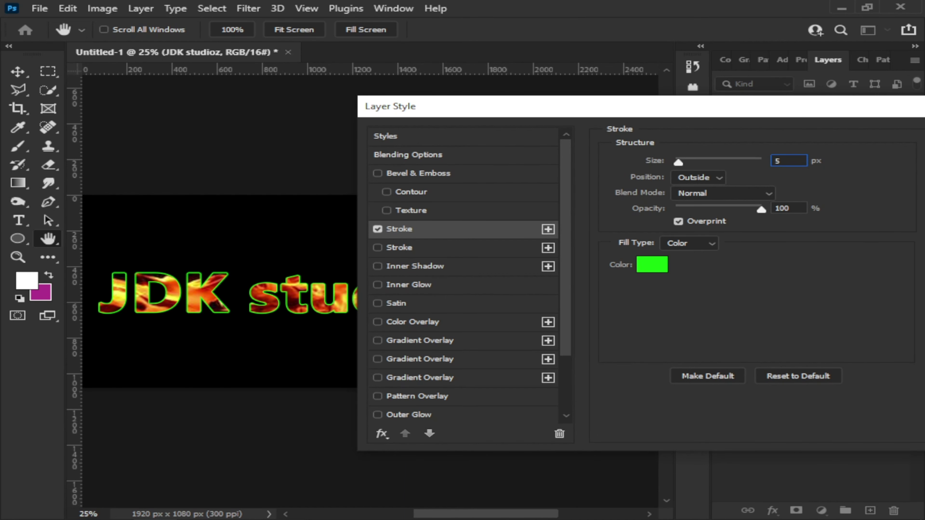
{"action": "type", "text": "1"}
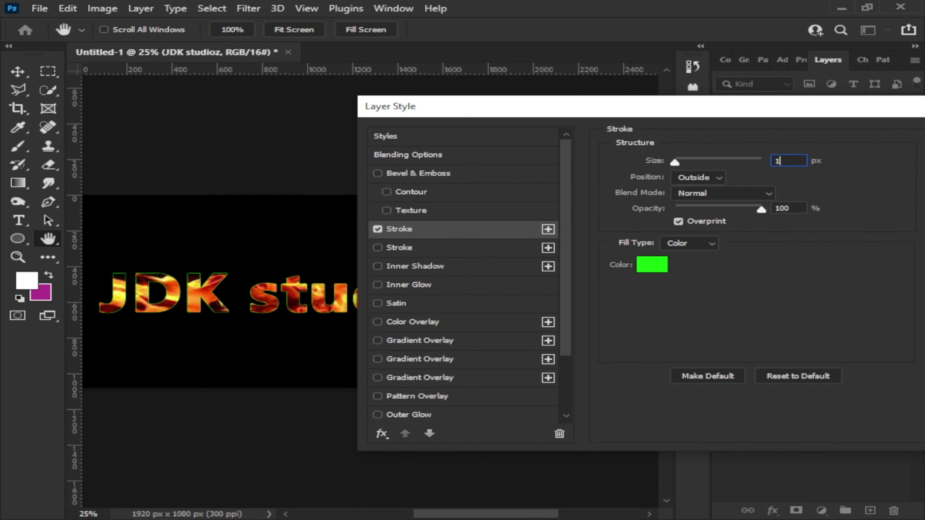
{"action": "type", "text": "0"}
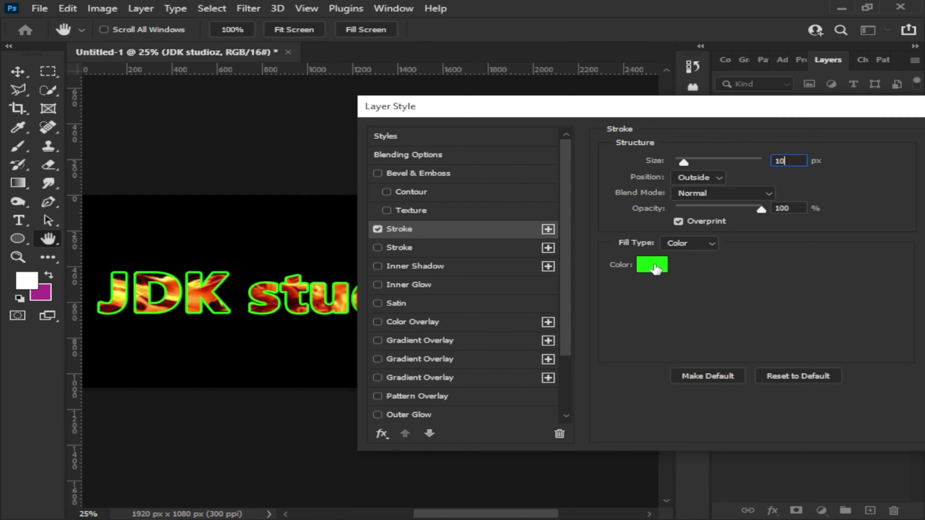
{"action": "left_click", "coordinate": [654, 270]}
Pick yellow e9e10f as the stroke colour in the Color Picker.
{"action": "left_click", "coordinate": [700, 184]}
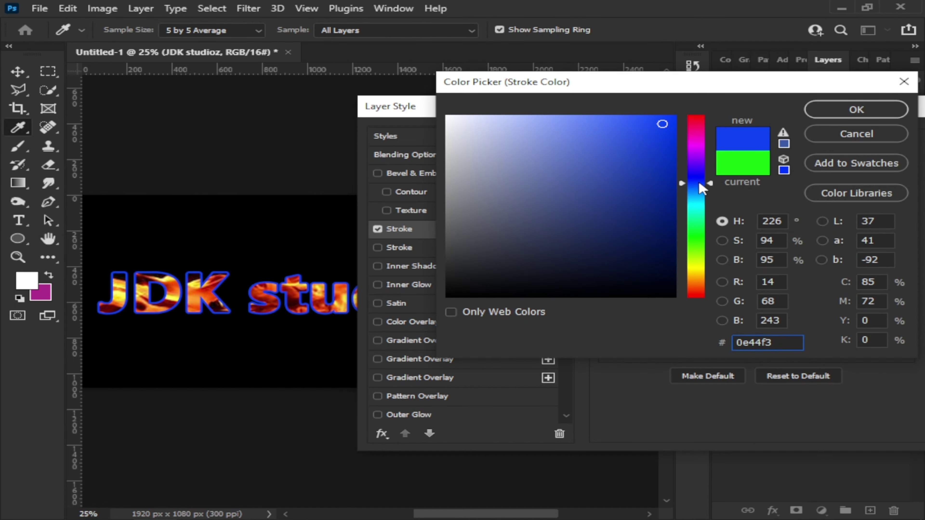
{"action": "left_click", "coordinate": [697, 134]}
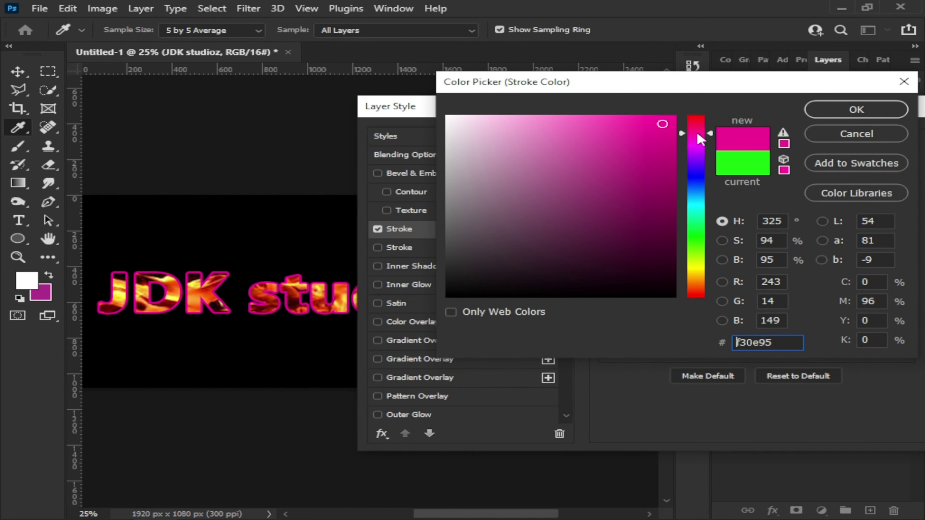
{"action": "left_click_drag", "start_coordinate": [697, 135], "coordinate": [700, 145]}
{"action": "left_click", "coordinate": [670, 121]}
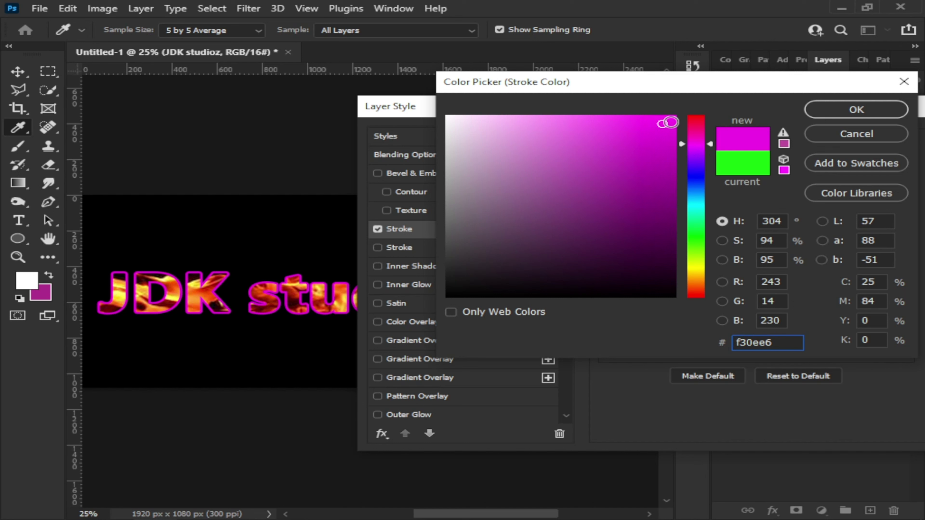
{"action": "left_click", "coordinate": [697, 238]}
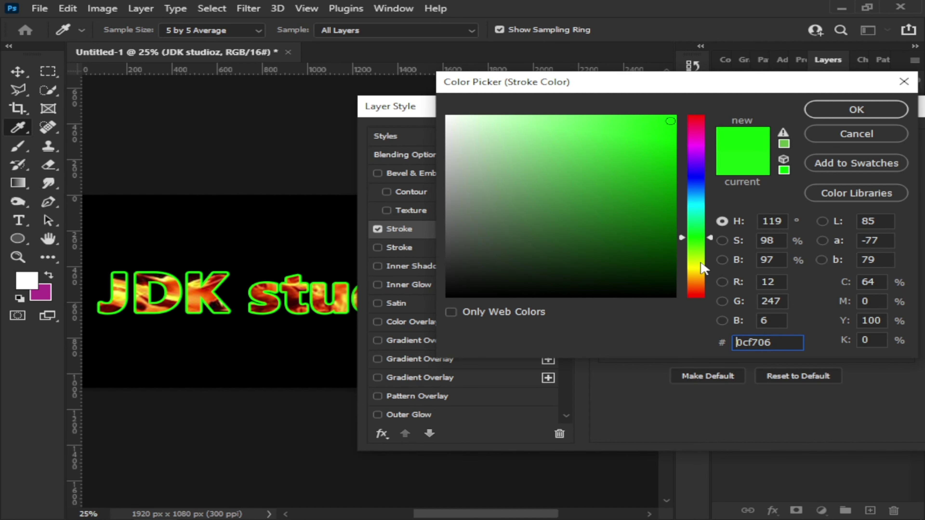
{"action": "left_click", "coordinate": [700, 268]}
{"action": "left_click", "coordinate": [700, 289]}
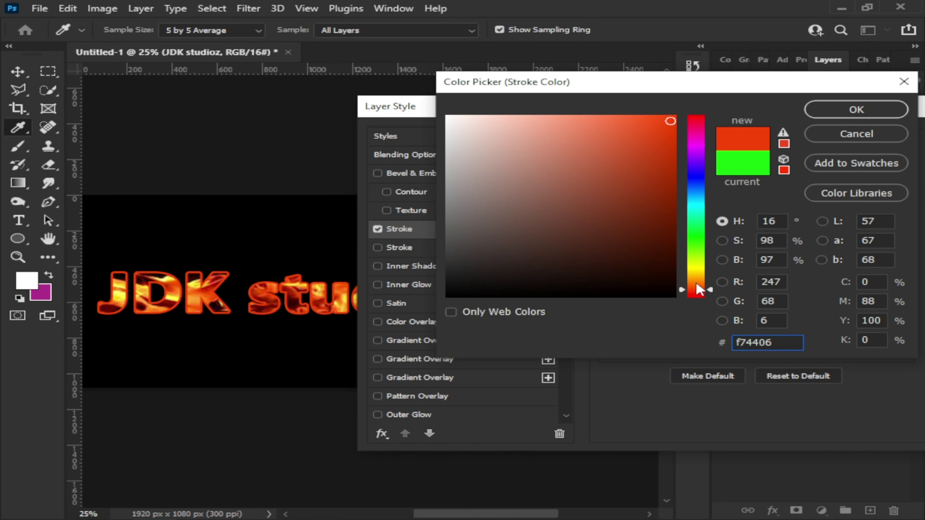
{"action": "left_click", "coordinate": [700, 268]}
{"action": "left_click", "coordinate": [661, 131]}
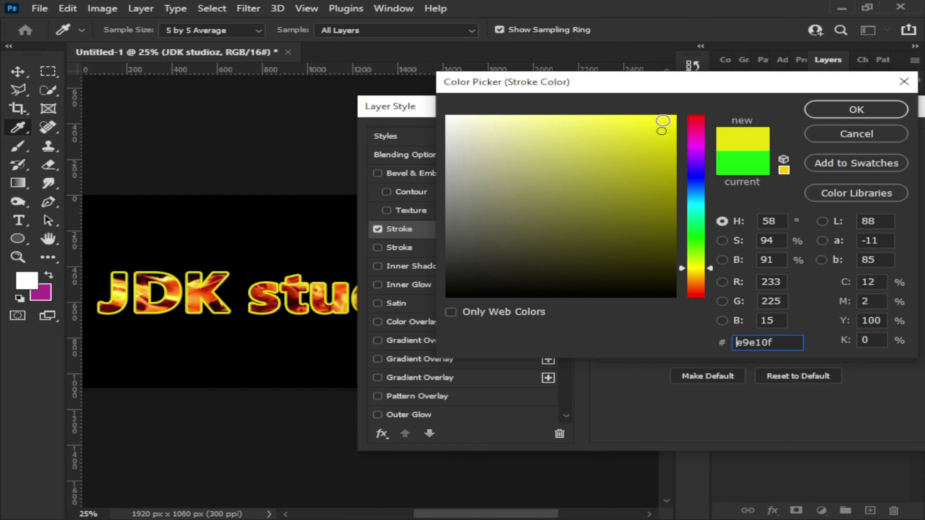
{"action": "left_click", "coordinate": [663, 120]}
{"action": "left_click", "coordinate": [856, 109]}
Keep stroke Position Outside and Fill Type Color, and apply the Stroke effect.
{"action": "left_click_drag", "start_coordinate": [639, 117], "coordinate": [653, 183]}
{"action": "left_click", "coordinate": [723, 244]}
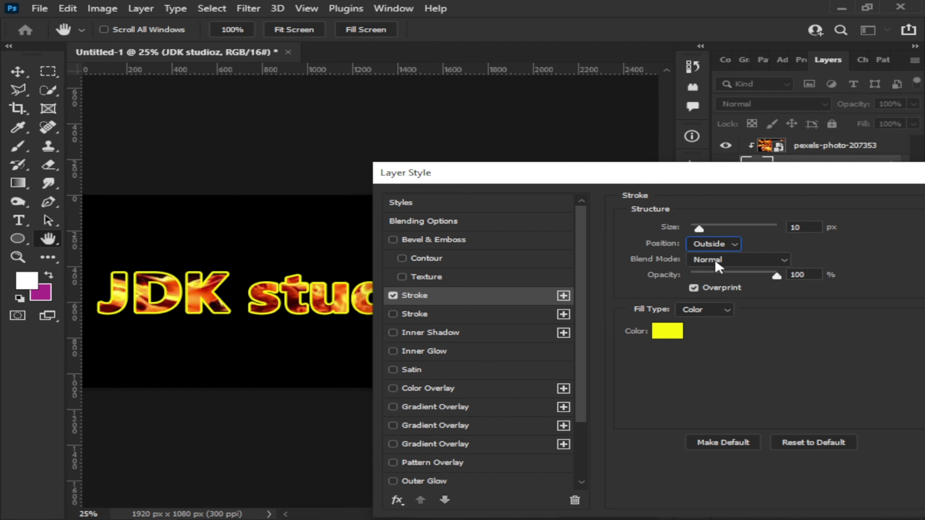
{"action": "left_click", "coordinate": [710, 310]}
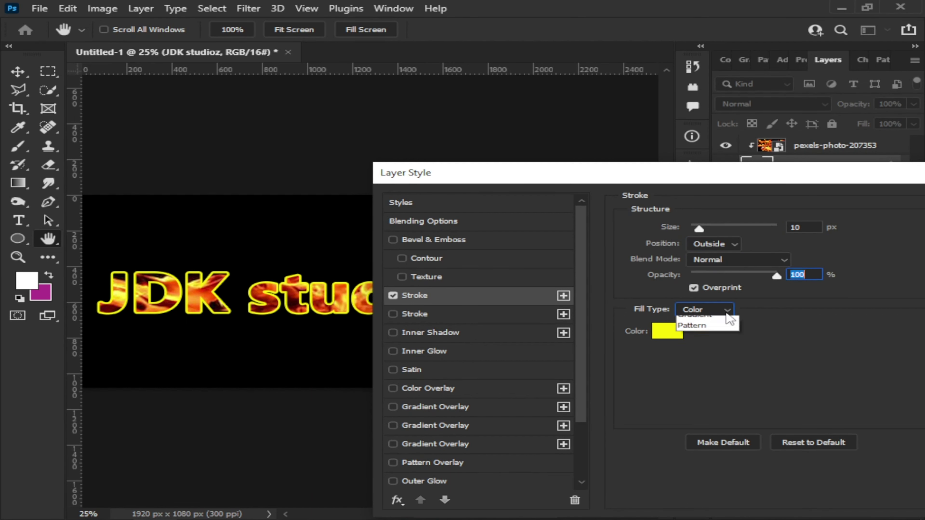
{"action": "left_click", "coordinate": [720, 322]}
{"action": "left_click_drag", "start_coordinate": [718, 176], "coordinate": [557, 212]}
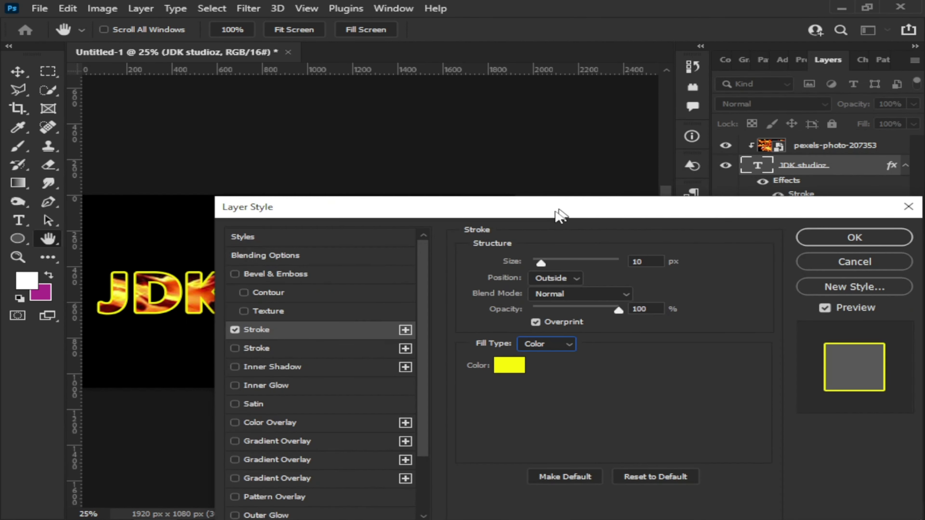
{"action": "left_click", "coordinate": [872, 244]}
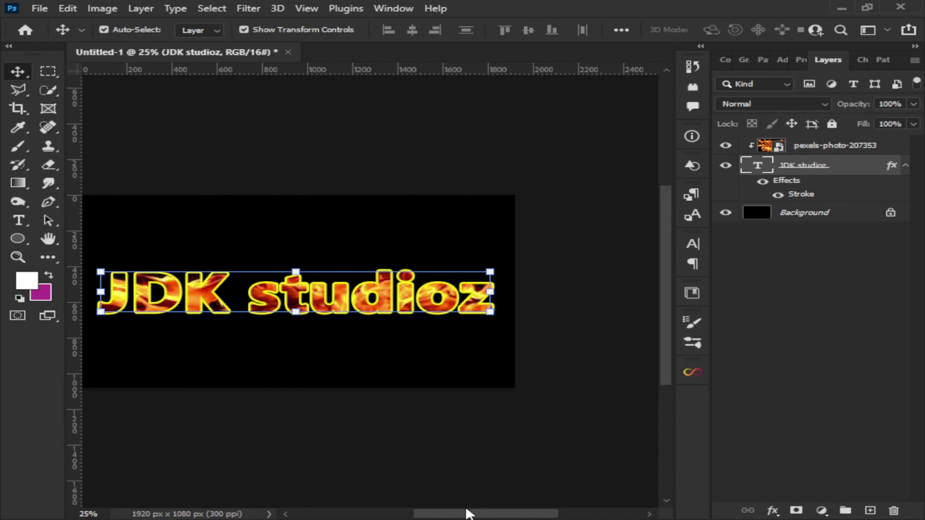
Shift the fire texture slightly within the JDK studioz letters.
{"action": "left_click_drag", "start_coordinate": [471, 514], "coordinate": [455, 512]}
{"action": "left_click_drag", "start_coordinate": [346, 301], "coordinate": [348, 306]}
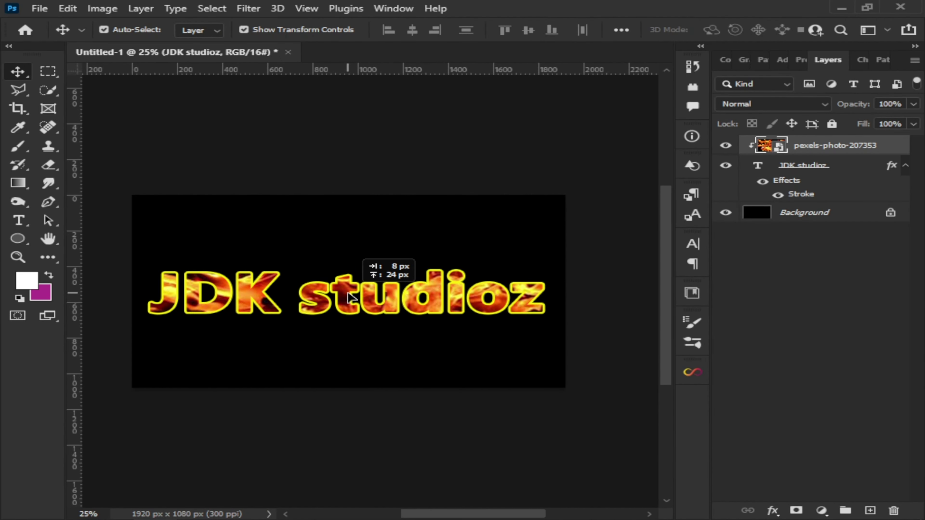
{"action": "left_click_drag", "start_coordinate": [346, 306], "coordinate": [349, 306]}
Select the text and fire photo layers together and drag them lower.
{"action": "left_click", "coordinate": [563, 110]}
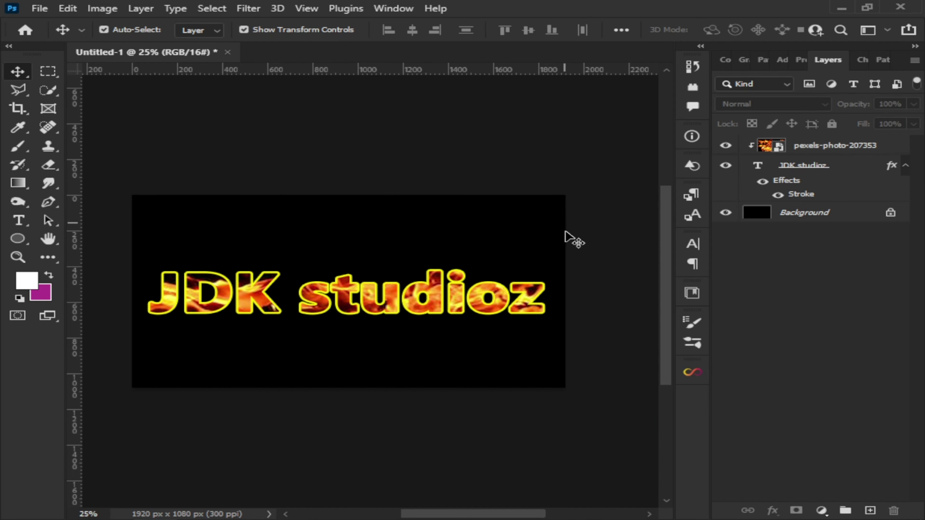
{"action": "left_click_drag", "start_coordinate": [561, 264], "coordinate": [146, 344]}
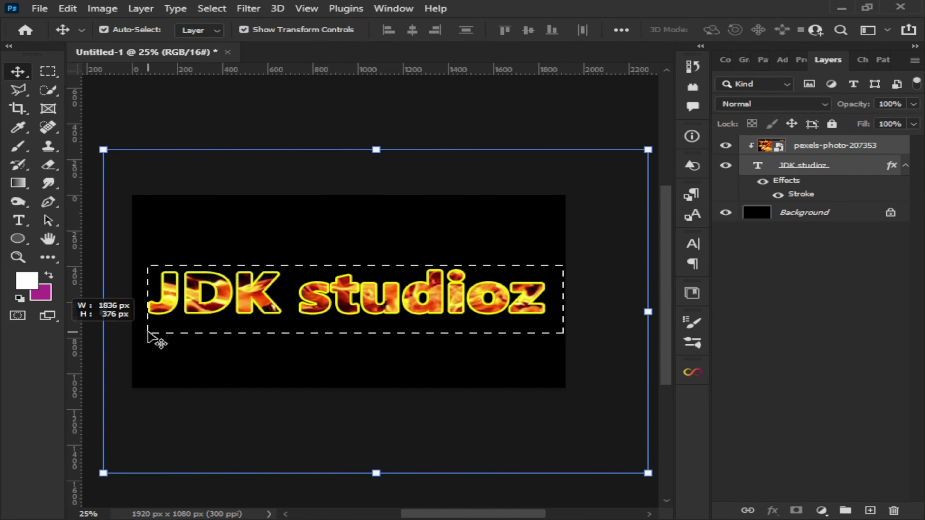
{"action": "left_click_drag", "start_coordinate": [346, 313], "coordinate": [349, 359]}
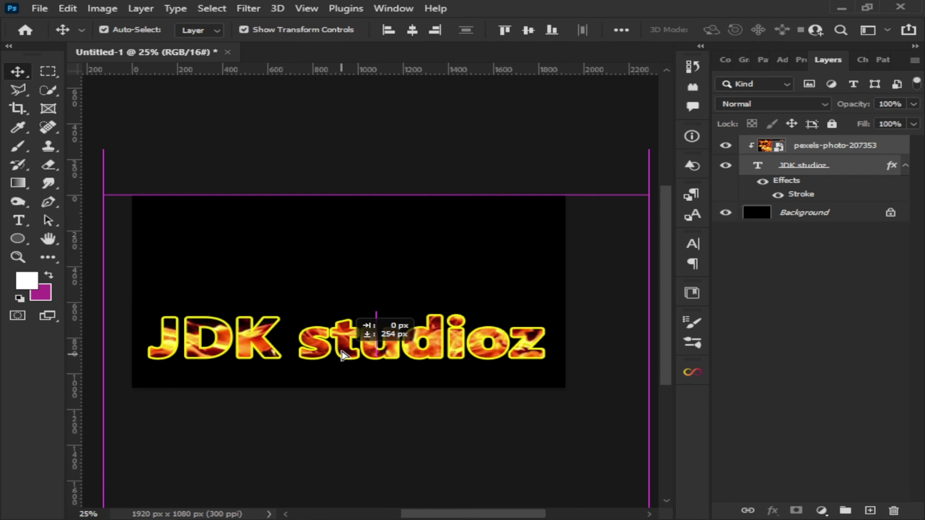
Draw a 408 px circle with the Ellipse tool above the text.
{"action": "left_click", "coordinate": [242, 162]}
{"action": "left_click", "coordinate": [25, 238]}
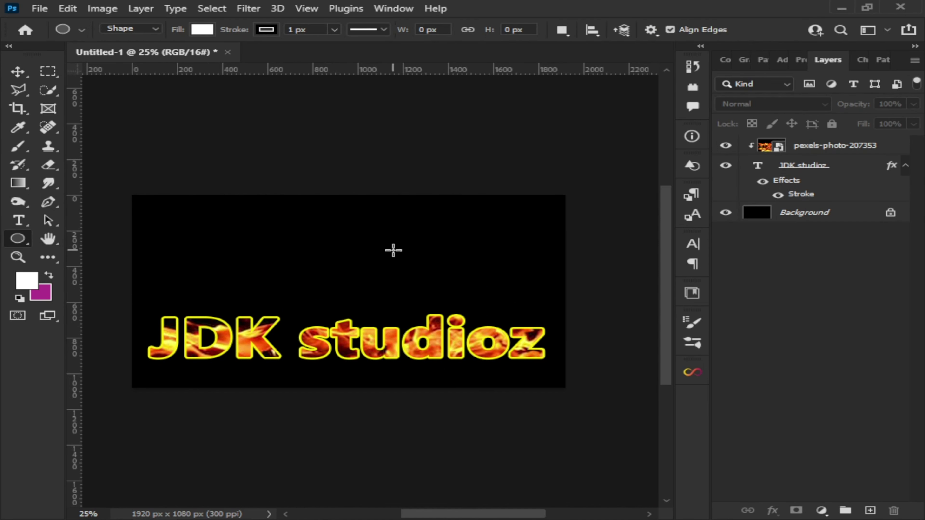
{"action": "left_click_drag", "start_coordinate": [419, 238], "coordinate": [465, 274]}
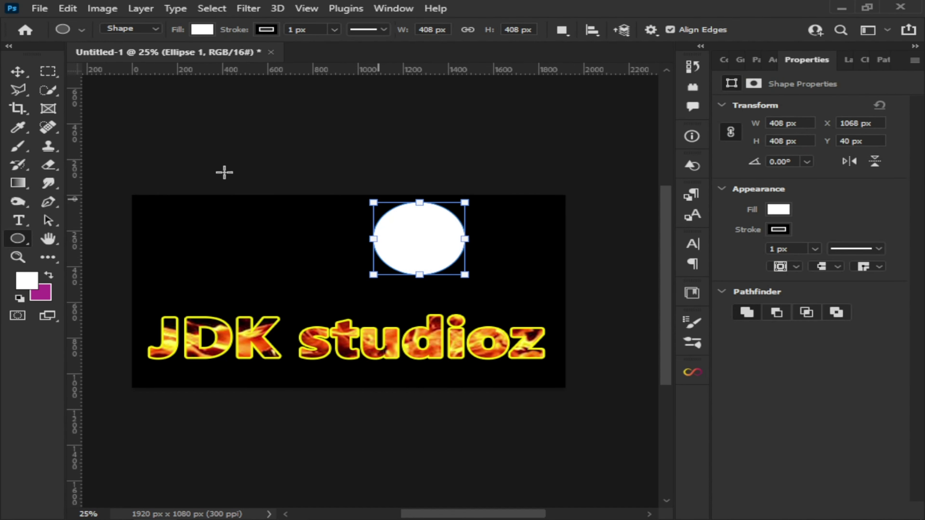
{"action": "key", "text": "v"}
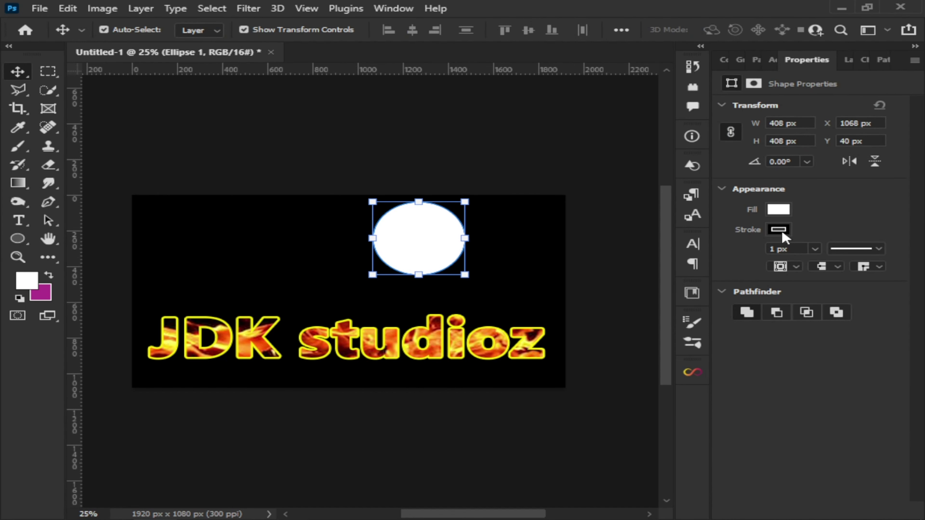
Give the circle a black fill and a green stroke about 43 px wide.
{"action": "left_click", "coordinate": [778, 210]}
{"action": "left_click", "coordinate": [724, 285]}
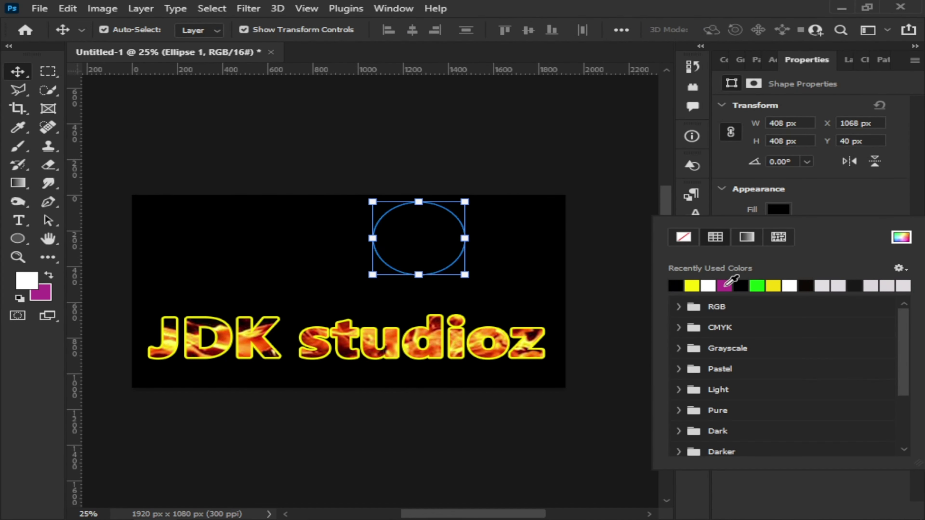
{"action": "left_click", "coordinate": [815, 207]}
{"action": "left_click", "coordinate": [778, 229]}
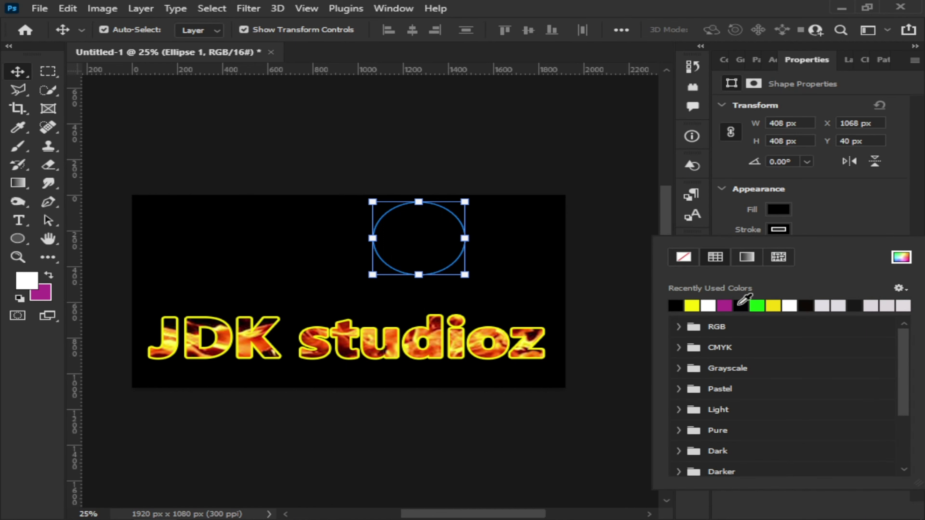
{"action": "left_click", "coordinate": [710, 305]}
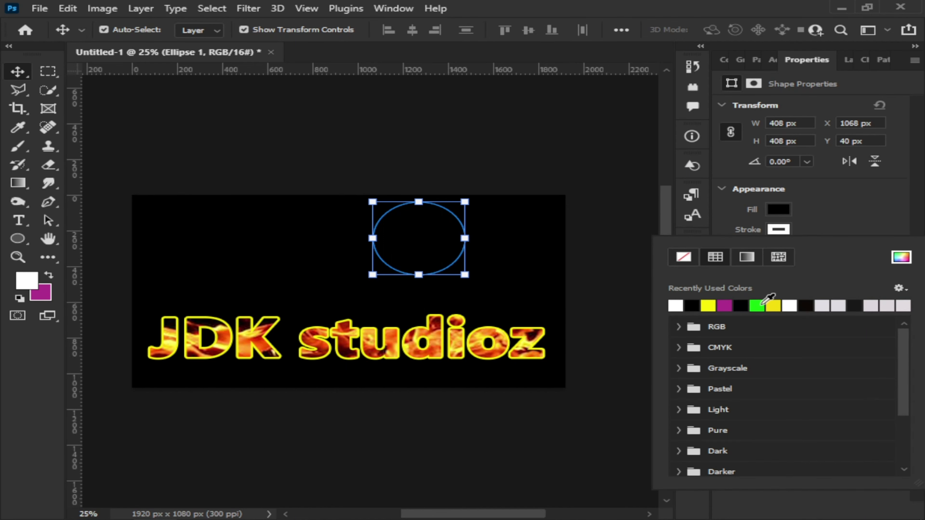
{"action": "left_click", "coordinate": [760, 304]}
{"action": "left_click", "coordinate": [814, 248]}
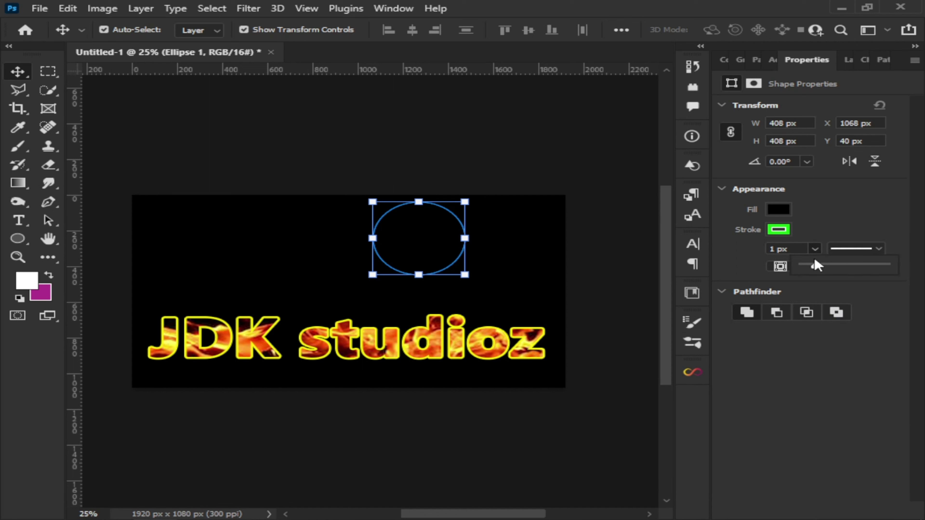
{"action": "left_click_drag", "start_coordinate": [815, 264], "coordinate": [825, 270]}
With Ellipse 1 selected, place pexels-photo-1264210.jpeg as an embedded image.
{"action": "left_click", "coordinate": [642, 204]}
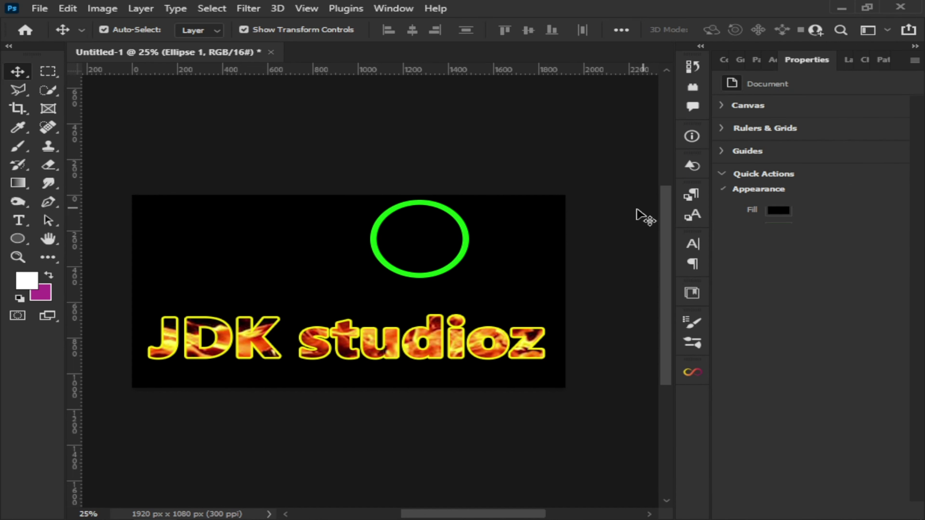
{"action": "left_click", "coordinate": [847, 61]}
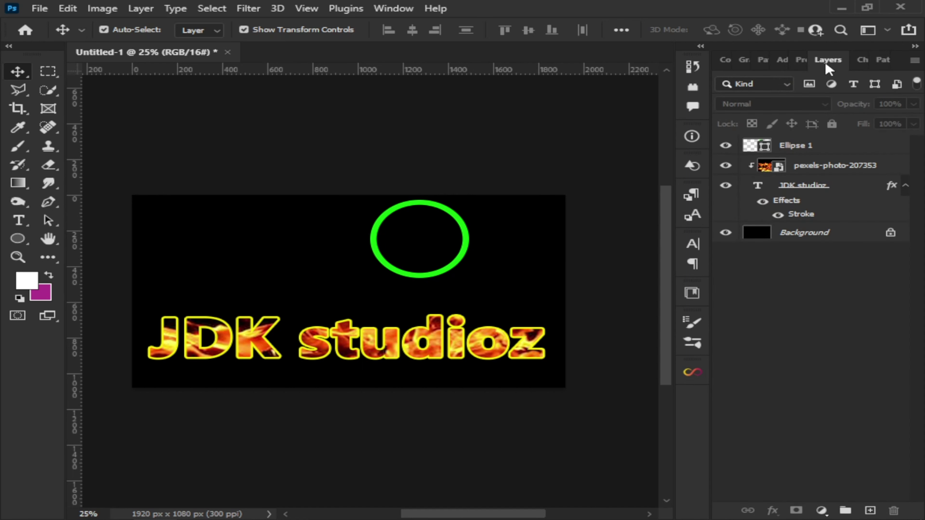
{"action": "left_click", "coordinate": [824, 150]}
{"action": "left_click", "coordinate": [40, 8]}
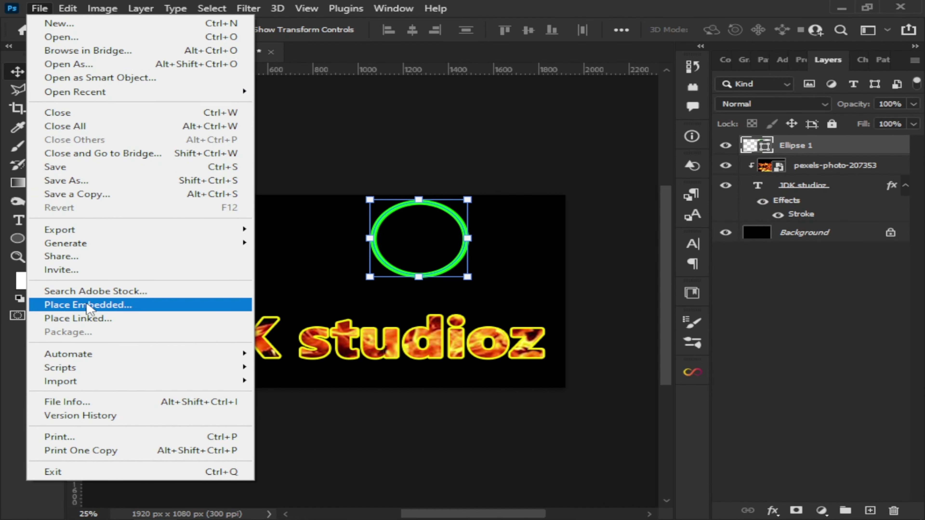
{"action": "left_click", "coordinate": [67, 305]}
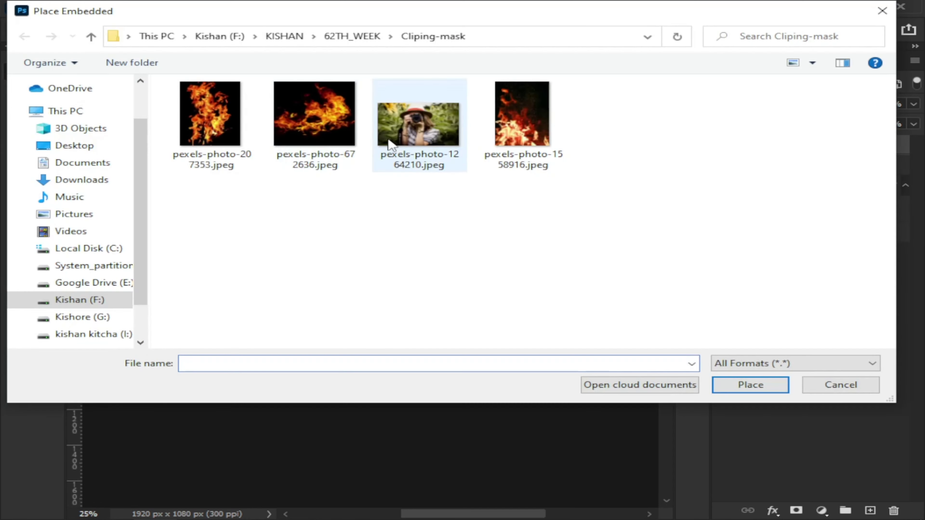
{"action": "left_click", "coordinate": [419, 124]}
{"action": "left_click", "coordinate": [750, 386]}
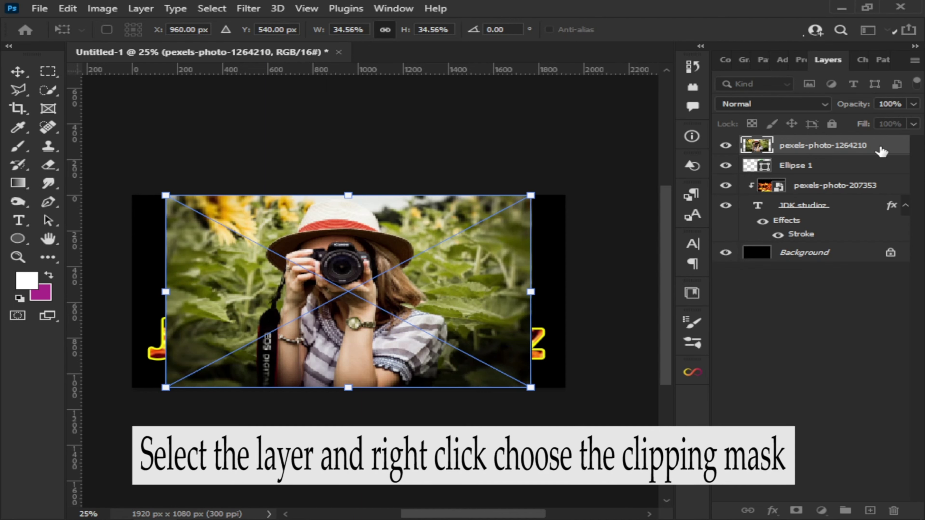
Commit the placed photo and clip it to the Ellipse 1 circle.
{"action": "key", "text": "Return"}
{"action": "right_click", "coordinate": [879, 150]}
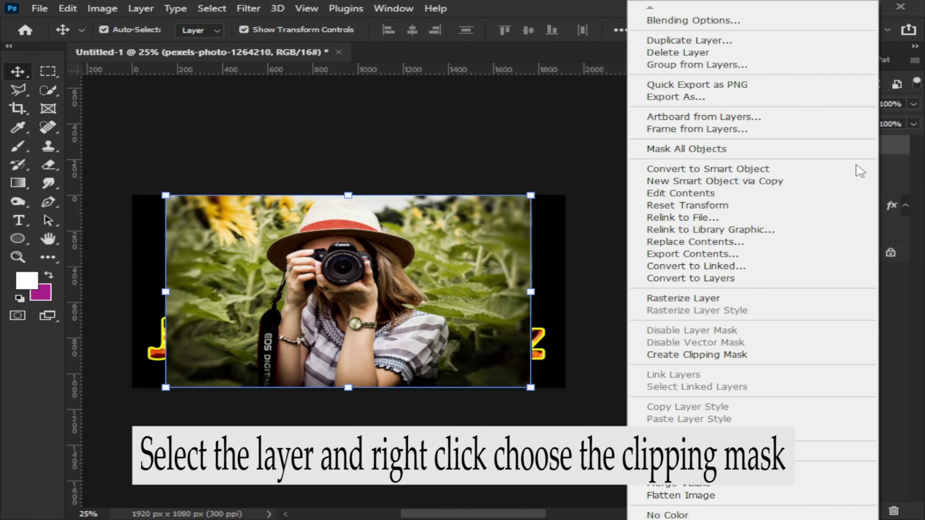
{"action": "left_click", "coordinate": [695, 355]}
Shrink the photo to about 12.70% and centre the woman inside the ring.
{"action": "left_click_drag", "start_coordinate": [166, 387], "coordinate": [355, 282]}
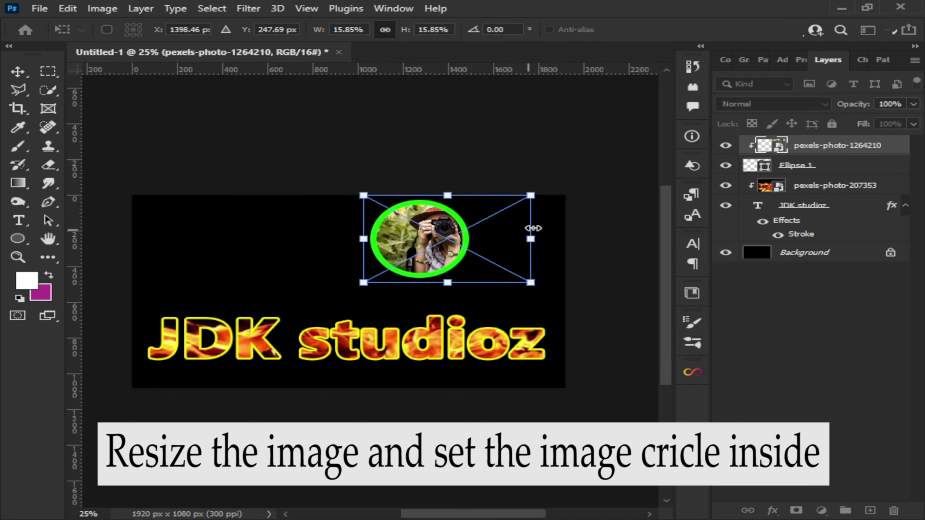
{"action": "left_click_drag", "start_coordinate": [530, 195], "coordinate": [497, 211]}
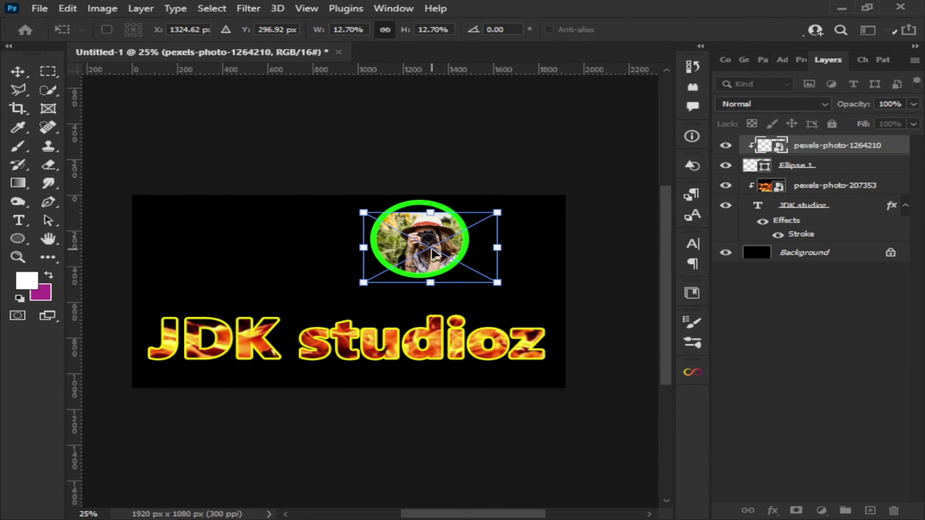
{"action": "left_click_drag", "start_coordinate": [423, 226], "coordinate": [423, 217]}
{"action": "left_click", "coordinate": [23, 78]}
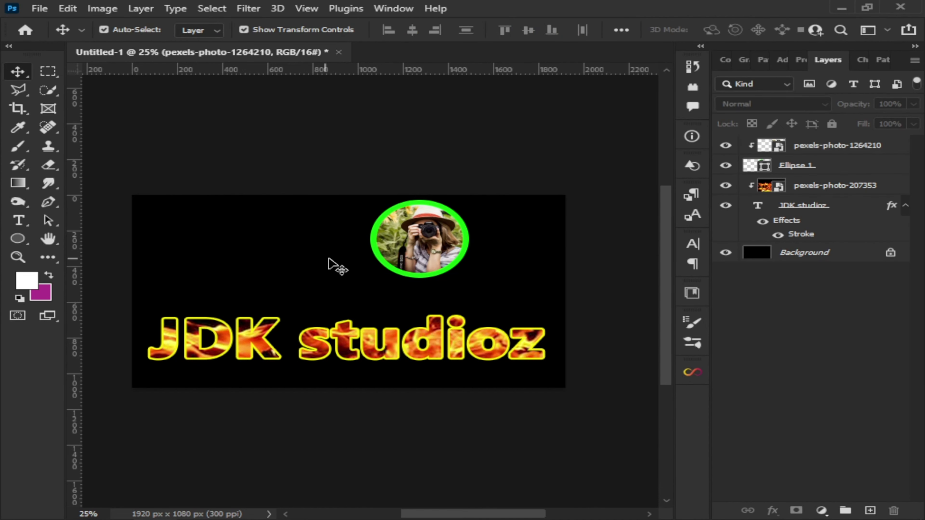
{"action": "scroll", "coordinate": [469, 258], "scroll_direction": "up", "scroll_amount": 1}
{"action": "scroll", "coordinate": [469, 258], "scroll_direction": "up", "scroll_amount": 1}
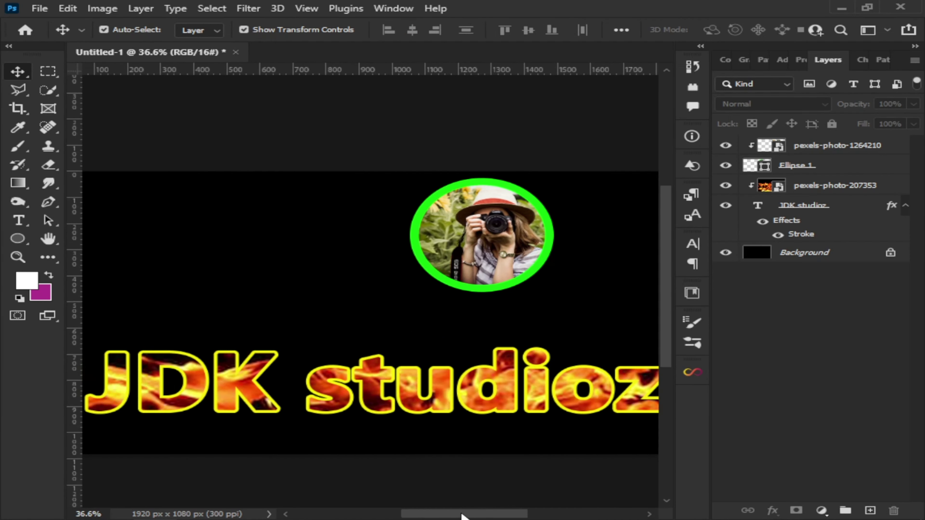
Select the Ellipse 1 layer in the Layers panel.
{"action": "left_click_drag", "start_coordinate": [484, 514], "coordinate": [489, 514]}
{"action": "scroll", "coordinate": [404, 249], "scroll_direction": "up", "scroll_amount": 2}
{"action": "scroll", "coordinate": [405, 249], "scroll_direction": "down", "scroll_amount": 1}
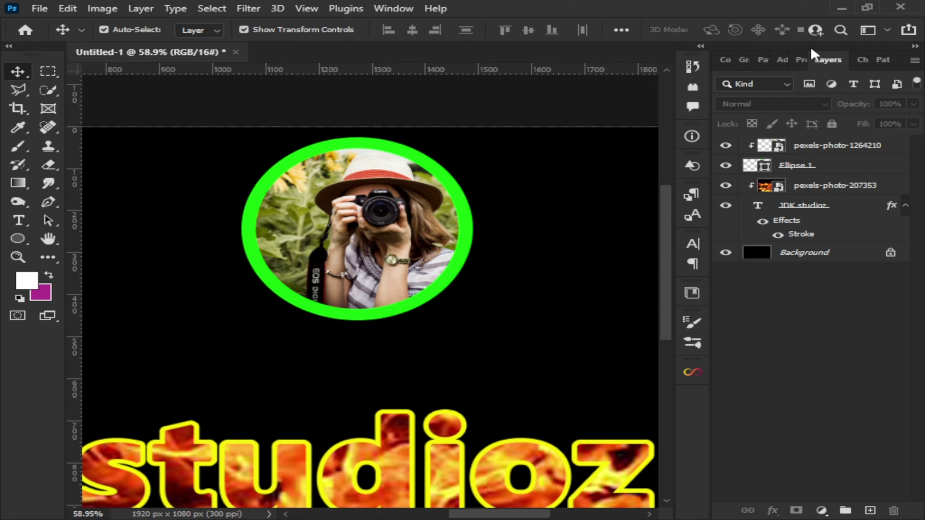
{"action": "left_click", "coordinate": [803, 62]}
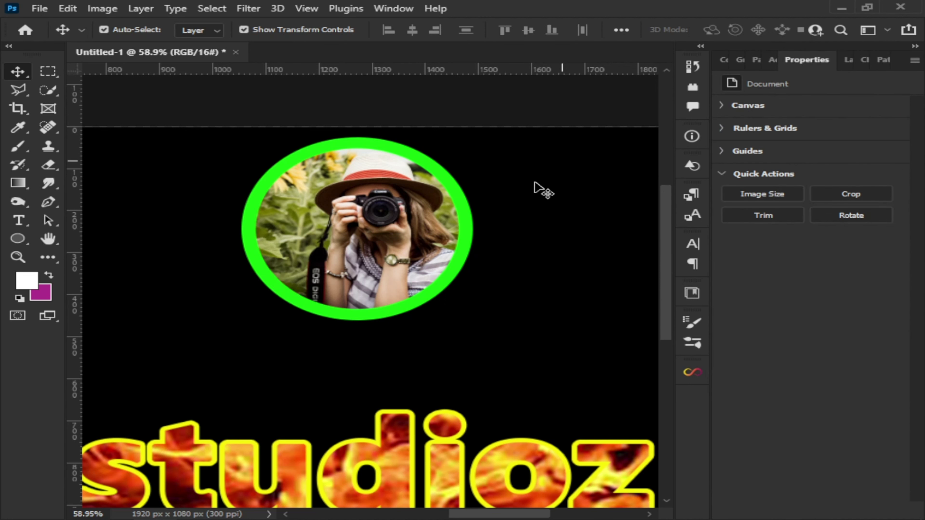
{"action": "left_click", "coordinate": [480, 235]}
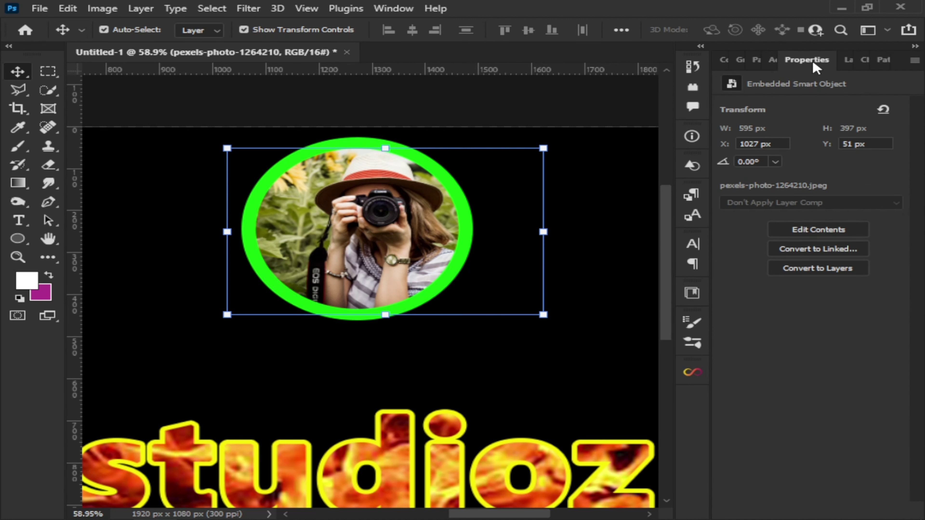
{"action": "left_click", "coordinate": [847, 61]}
{"action": "left_click", "coordinate": [803, 171]}
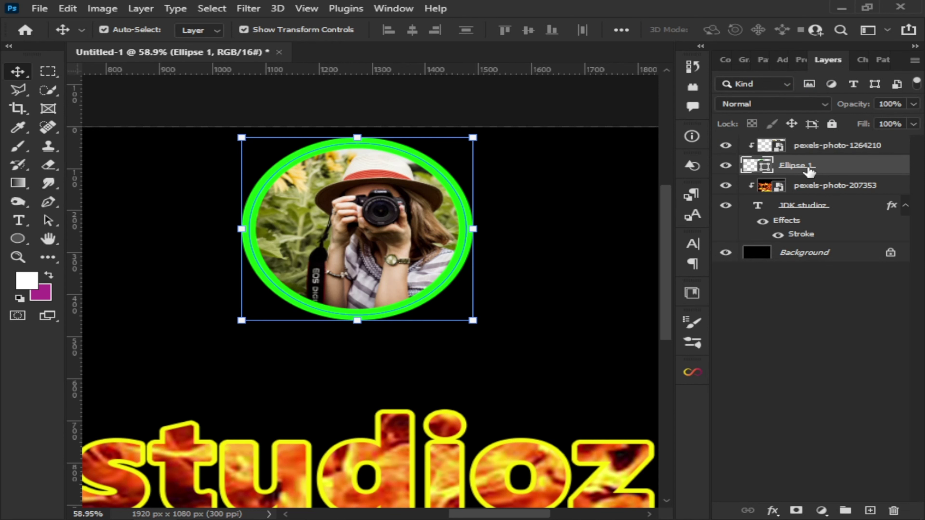
Thin Ellipse 1's green stroke from 26.52 px to about 4.68 px, then zoom out.
{"action": "left_click", "coordinate": [805, 61]}
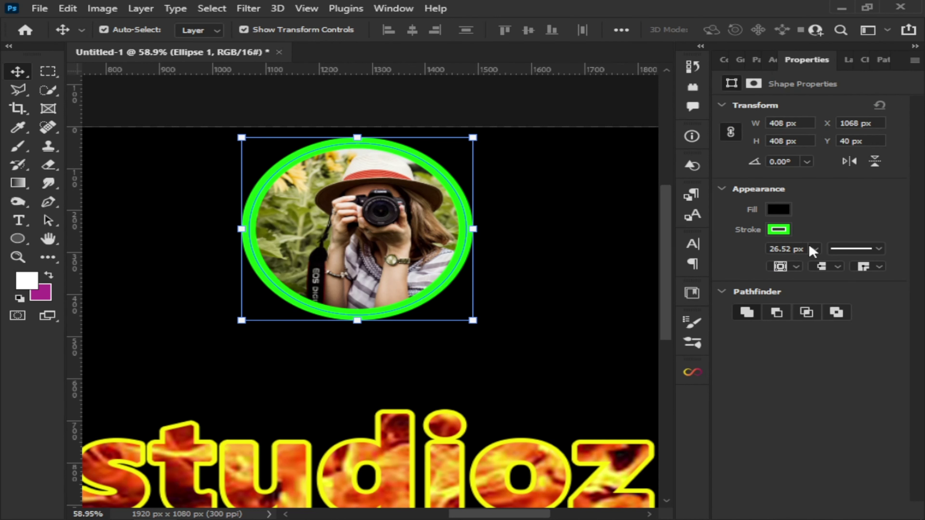
{"action": "left_click", "coordinate": [813, 250]}
{"action": "left_click_drag", "start_coordinate": [813, 265], "coordinate": [815, 272]}
{"action": "left_click", "coordinate": [268, 177]}
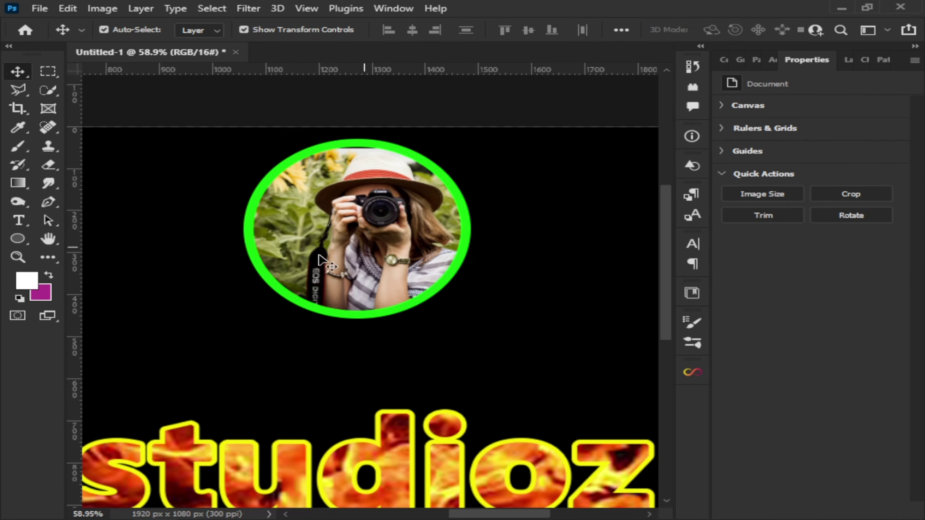
{"action": "scroll", "coordinate": [316, 264], "scroll_direction": "down", "scroll_amount": 2}
{"action": "scroll", "coordinate": [317, 264], "scroll_direction": "down", "scroll_amount": 1}
{"action": "scroll", "coordinate": [417, 379], "scroll_direction": "down", "scroll_amount": 1}
{"action": "left_click_drag", "start_coordinate": [495, 514], "coordinate": [466, 513]}
{"action": "scroll", "coordinate": [473, 401], "scroll_direction": "down", "scroll_amount": 1}
Move the photo and Ellipse 1 layers together into the canvas's top-right corner.
{"action": "left_click", "coordinate": [848, 61]}
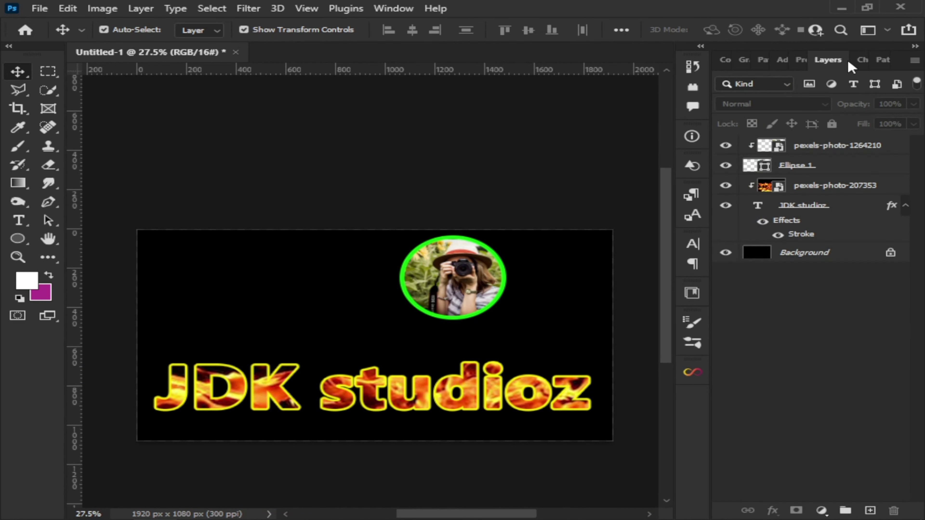
{"action": "left_click", "coordinate": [834, 146]}
{"action": "left_click", "coordinate": [834, 171], "text": "ctrl"}
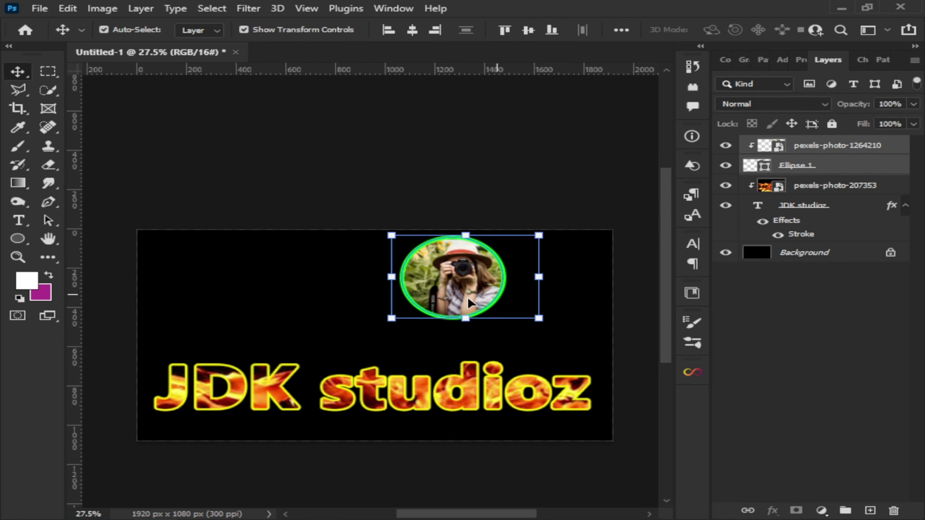
{"action": "left_click_drag", "start_coordinate": [470, 303], "coordinate": [528, 307]}
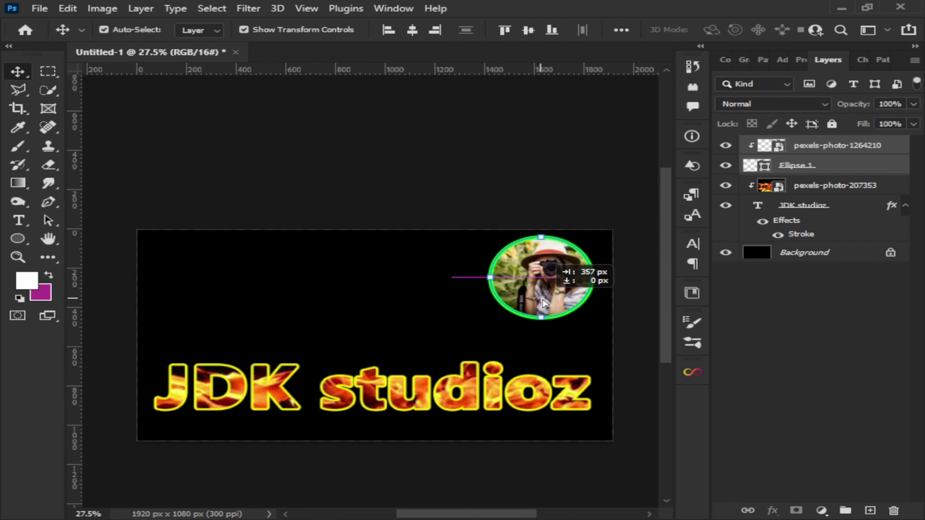
{"action": "left_click_drag", "start_coordinate": [538, 305], "coordinate": [544, 304]}
{"action": "left_click", "coordinate": [885, 437]}
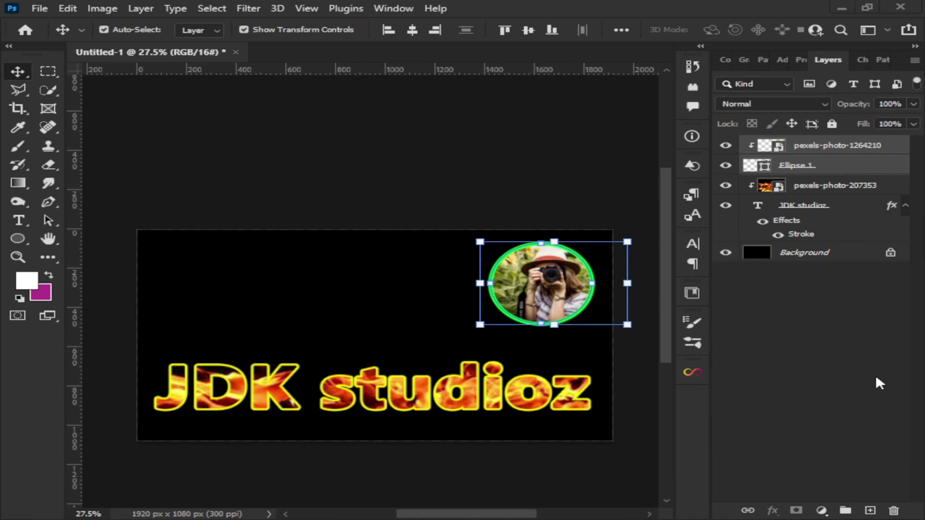
Nudge the fire-filled text slightly upward and deselect the layer.
{"action": "left_click", "coordinate": [827, 185]}
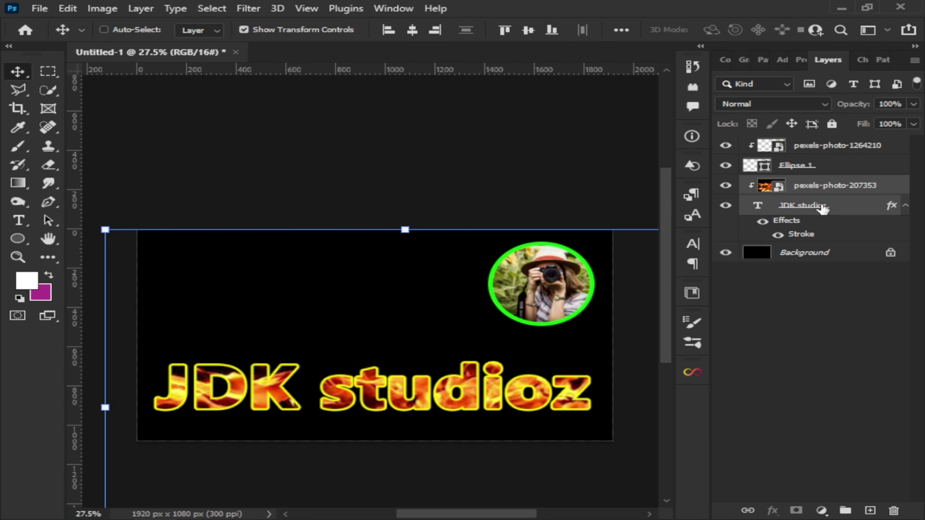
{"action": "left_click_drag", "start_coordinate": [429, 403], "coordinate": [428, 386]}
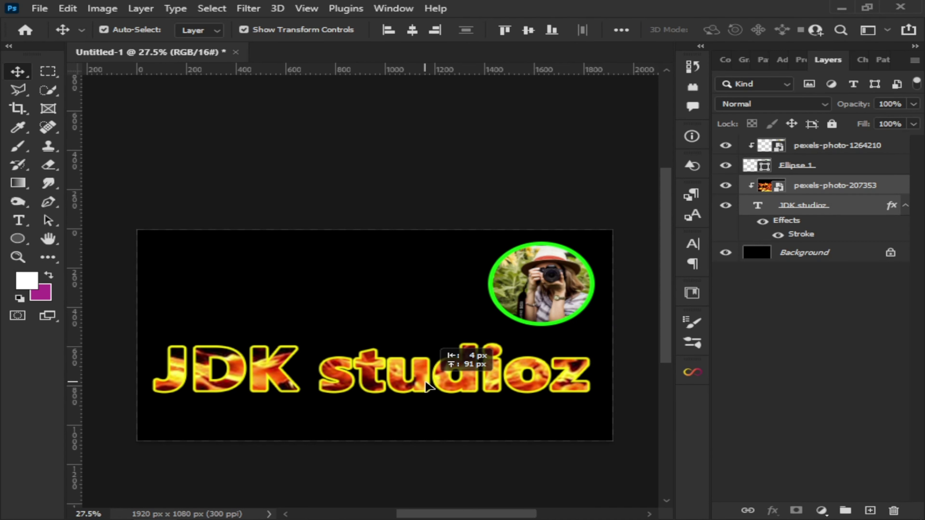
{"action": "left_click", "coordinate": [144, 131]}
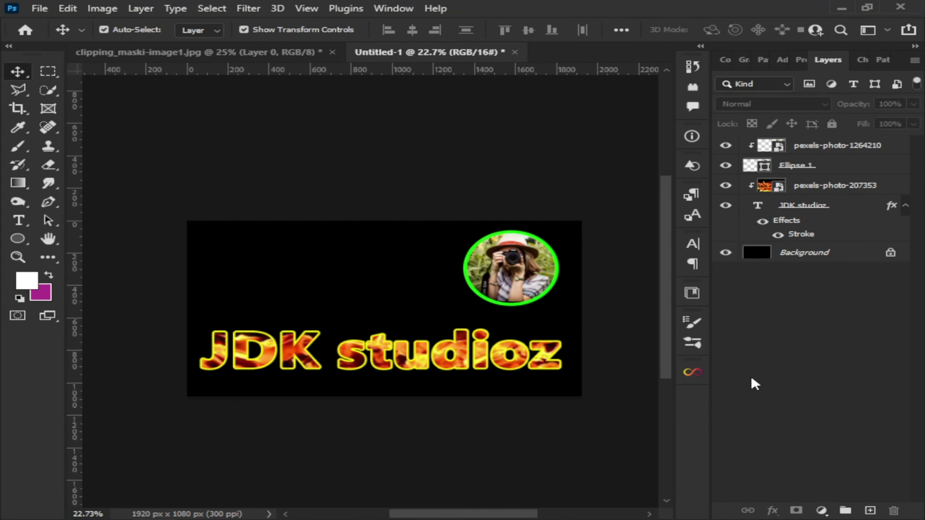
Group the photo with Ellipse 1, and group the fire texture with the text layer.
{"action": "left_click", "coordinate": [837, 145]}
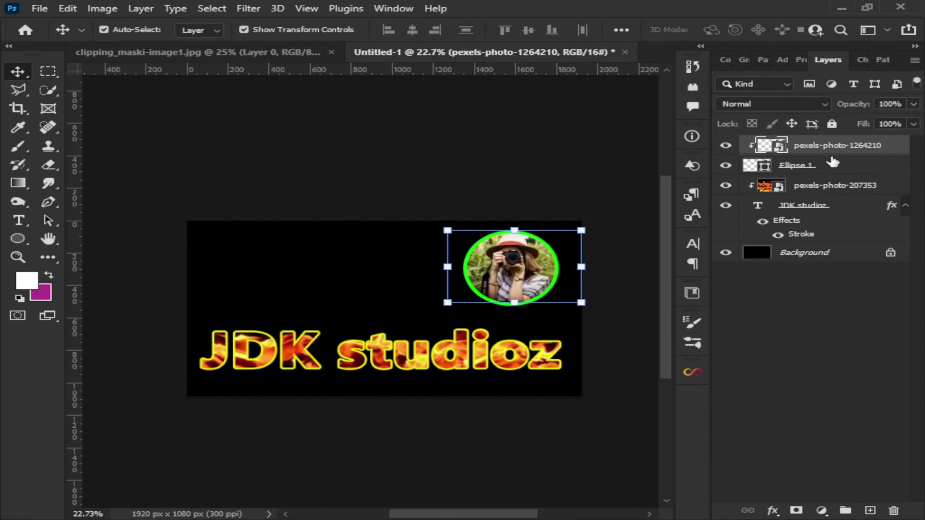
{"action": "left_click", "coordinate": [832, 166], "text": "ctrl"}
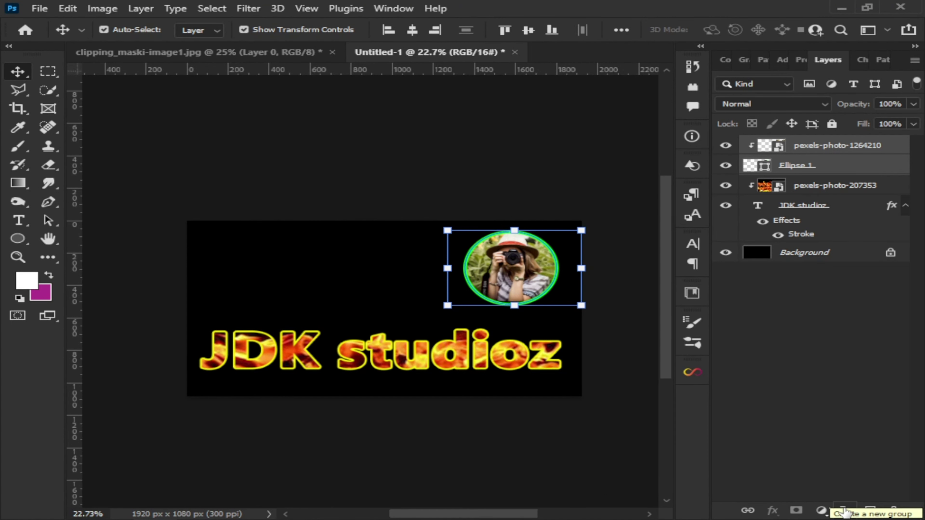
{"action": "left_click", "coordinate": [844, 511]}
{"action": "left_click", "coordinate": [827, 171]}
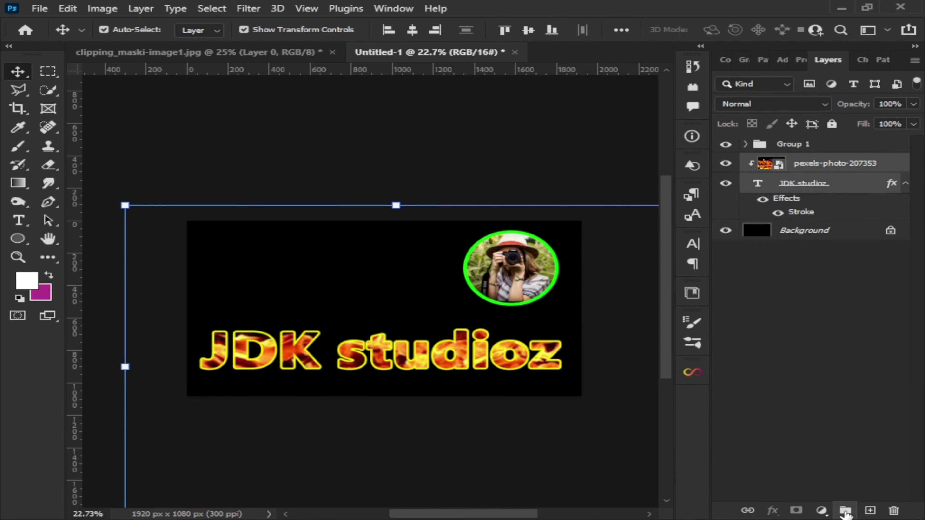
{"action": "left_click", "coordinate": [844, 511]}
Rename the groups to 'Jdk studioz' and 'cricle'.
{"action": "double_click", "coordinate": [790, 162]}
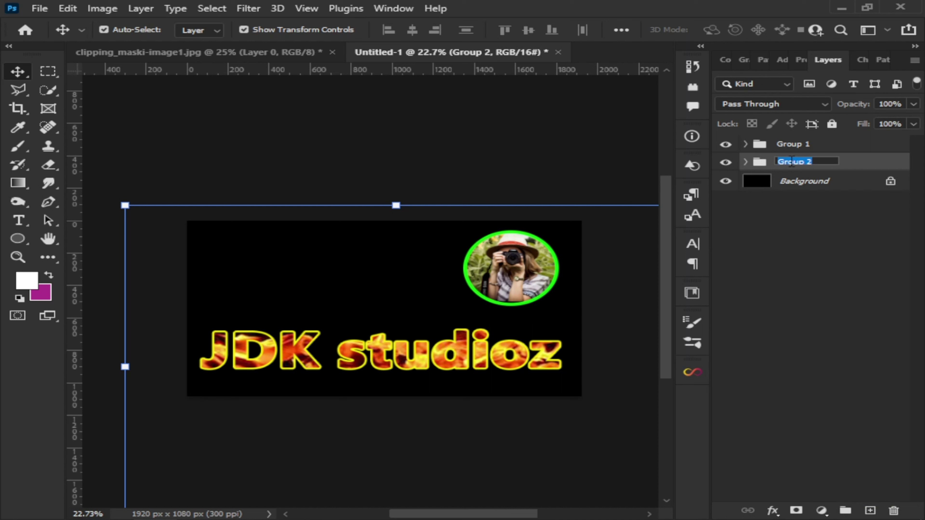
{"action": "type", "text": "i"}
{"action": "type", "text": " st"}
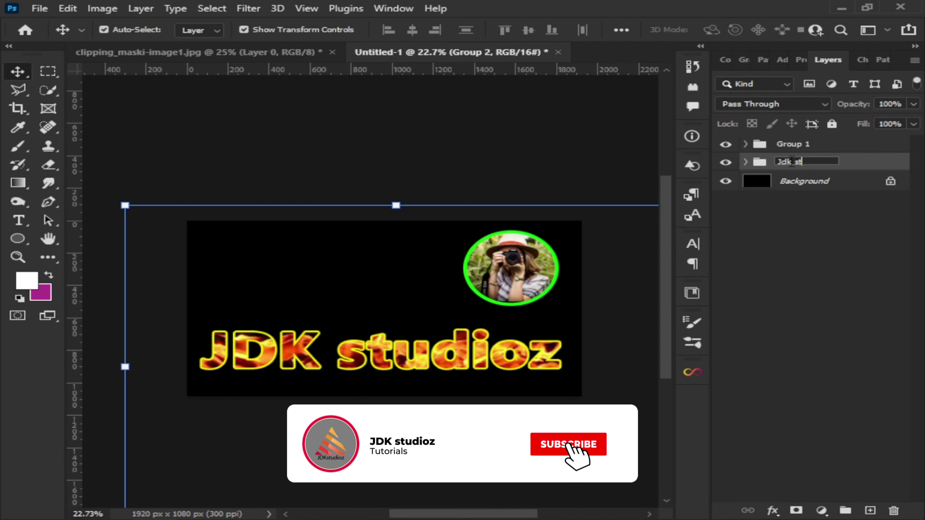
{"action": "type", "text": "udioz"}
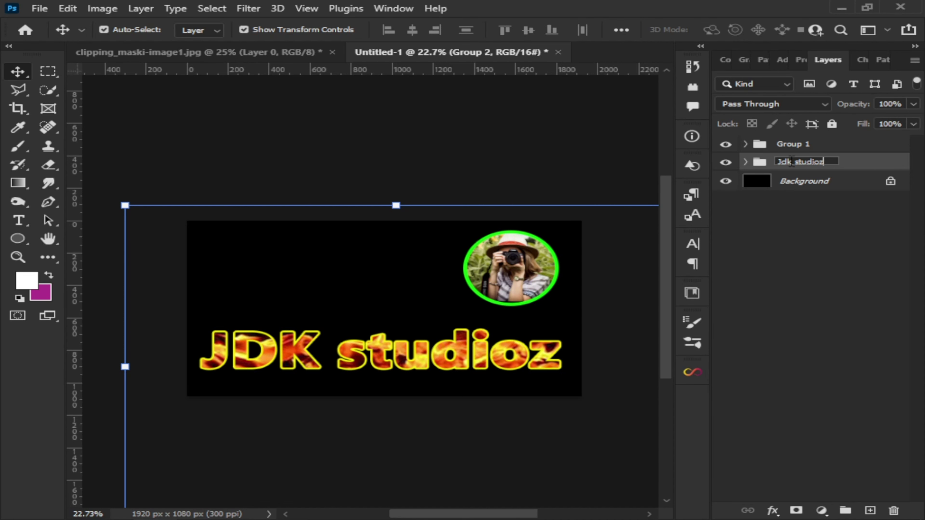
{"action": "double_click", "coordinate": [794, 144]}
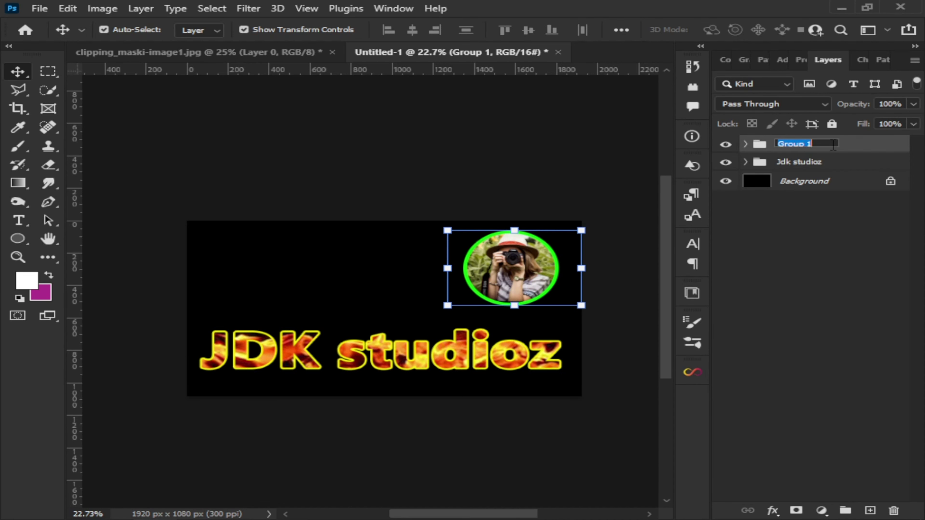
{"action": "type", "text": "cricle"}
Commit the 'cricle' name and check the Jdk studioz group and its layers by toggling visibility.
{"action": "left_click", "coordinate": [813, 244]}
{"action": "left_click", "coordinate": [725, 145]}
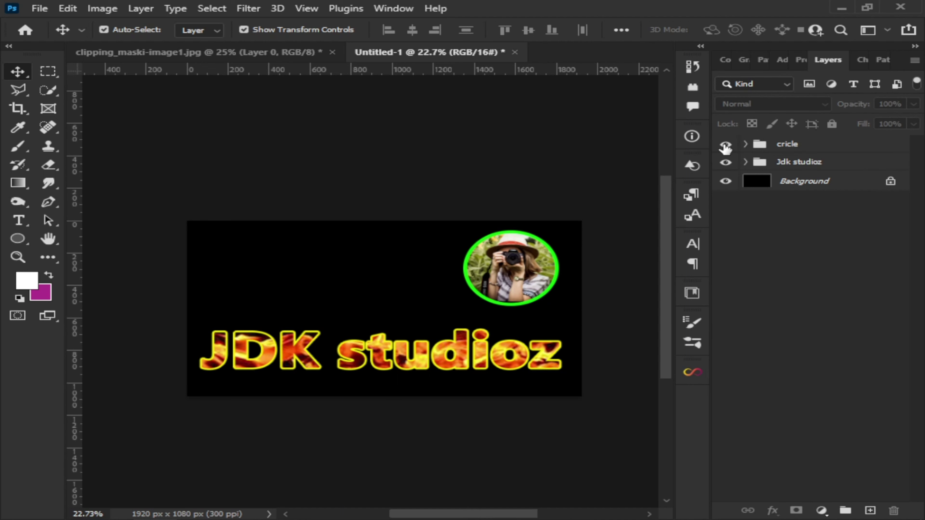
{"action": "left_click", "coordinate": [724, 145]}
{"action": "left_click", "coordinate": [725, 163]}
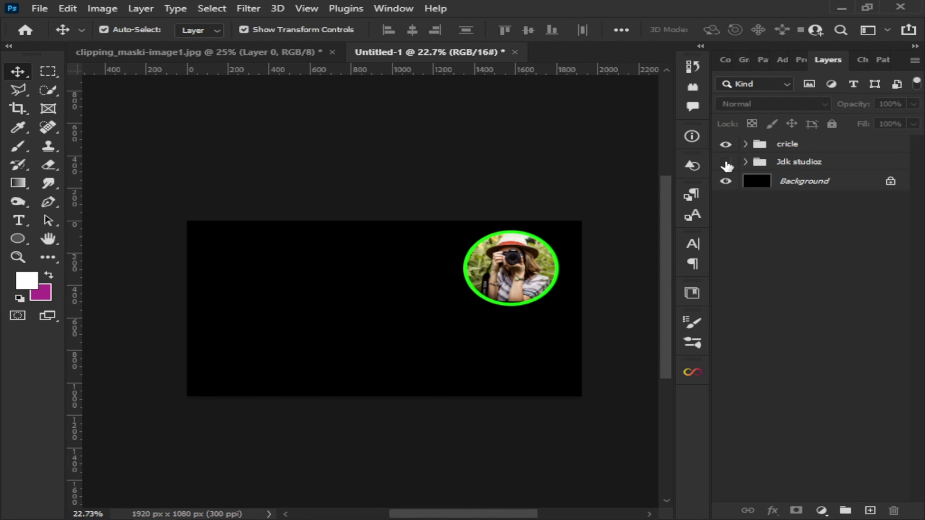
{"action": "left_click", "coordinate": [745, 162]}
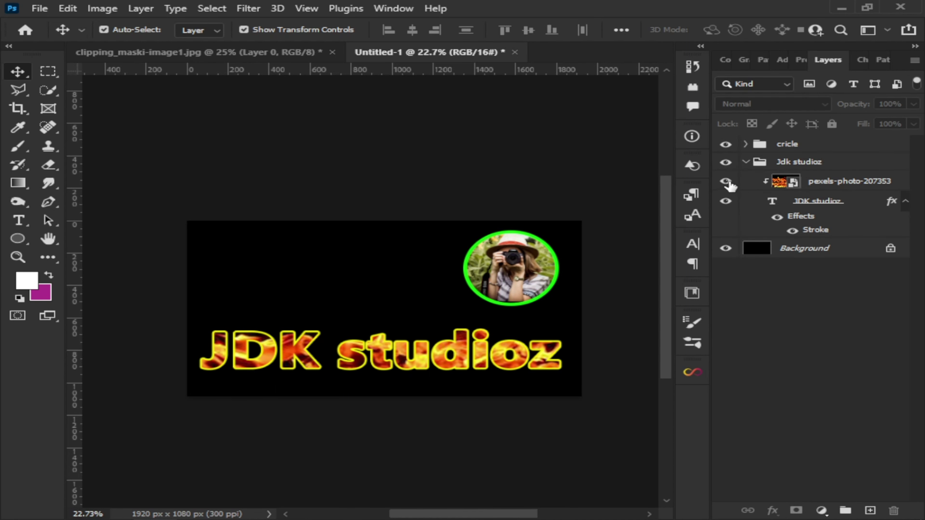
{"action": "left_click", "coordinate": [725, 181]}
{"action": "left_click", "coordinate": [725, 181]}
{"action": "left_click", "coordinate": [725, 201]}
{"action": "left_click", "coordinate": [725, 201]}
Toggle the yellow Stroke effect, then expand the cricle group and check its photo and Ellipse 1 layers.
{"action": "left_click", "coordinate": [793, 230]}
{"action": "left_click", "coordinate": [745, 162]}
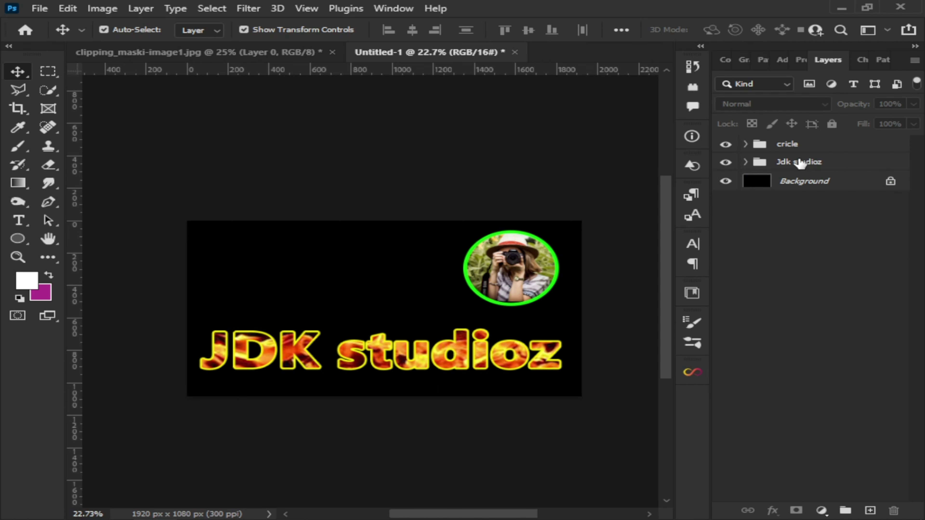
{"action": "left_click", "coordinate": [725, 162]}
{"action": "left_click", "coordinate": [786, 144]}
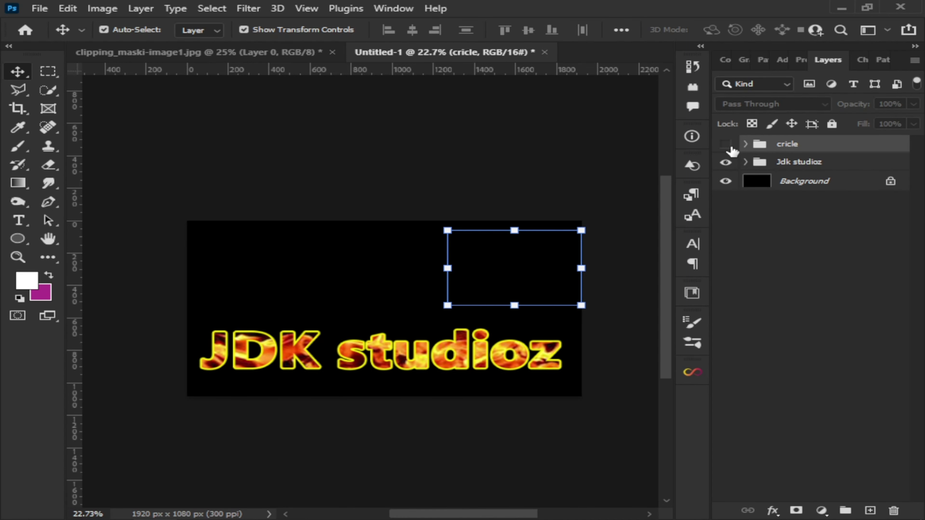
{"action": "left_click", "coordinate": [745, 144]}
{"action": "left_click", "coordinate": [725, 164]}
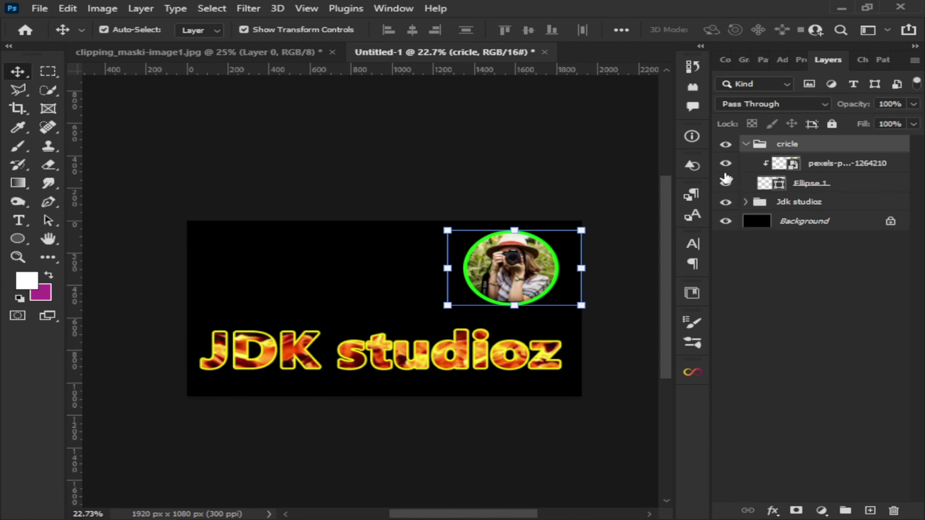
{"action": "left_click", "coordinate": [725, 183]}
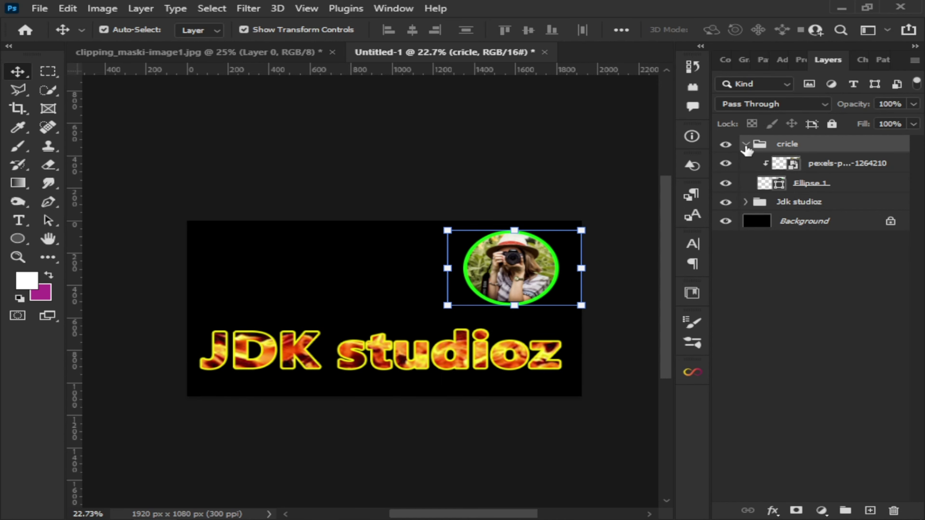